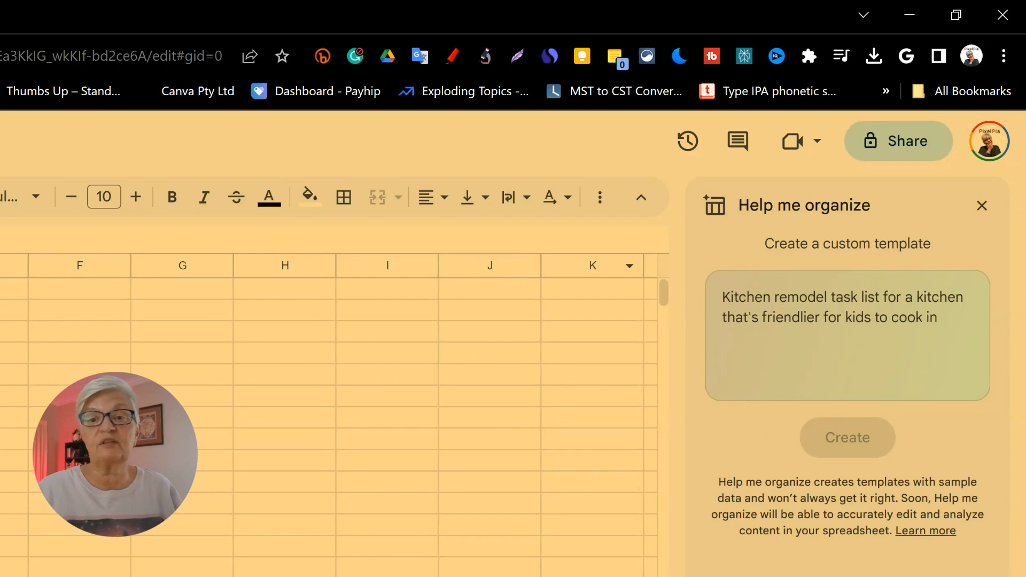
Step: Use Help me organize to generate a group camping trip task table with choosable tasks, done status and due dates, and insert it
left_click(723, 297)
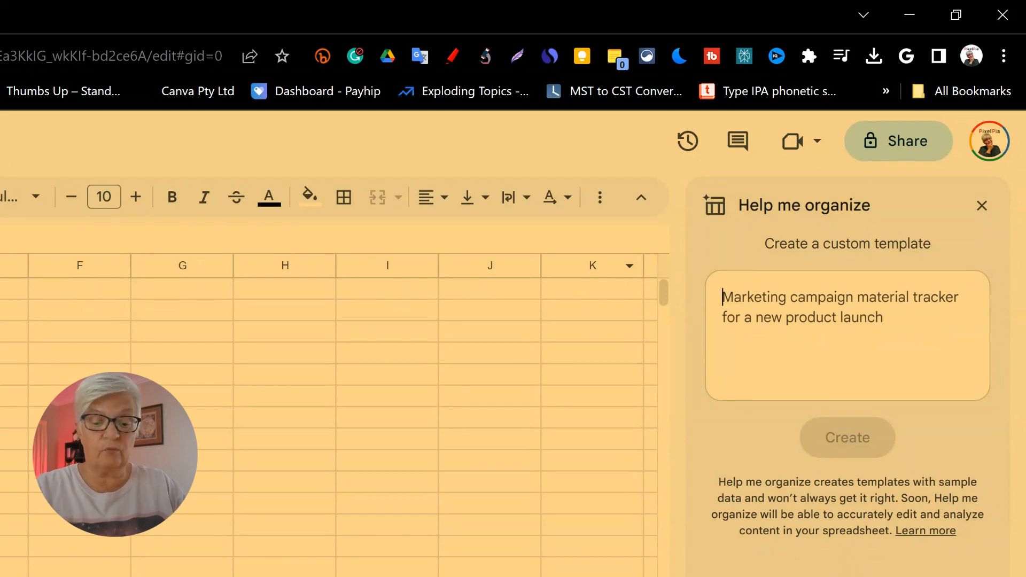
type("Crea")
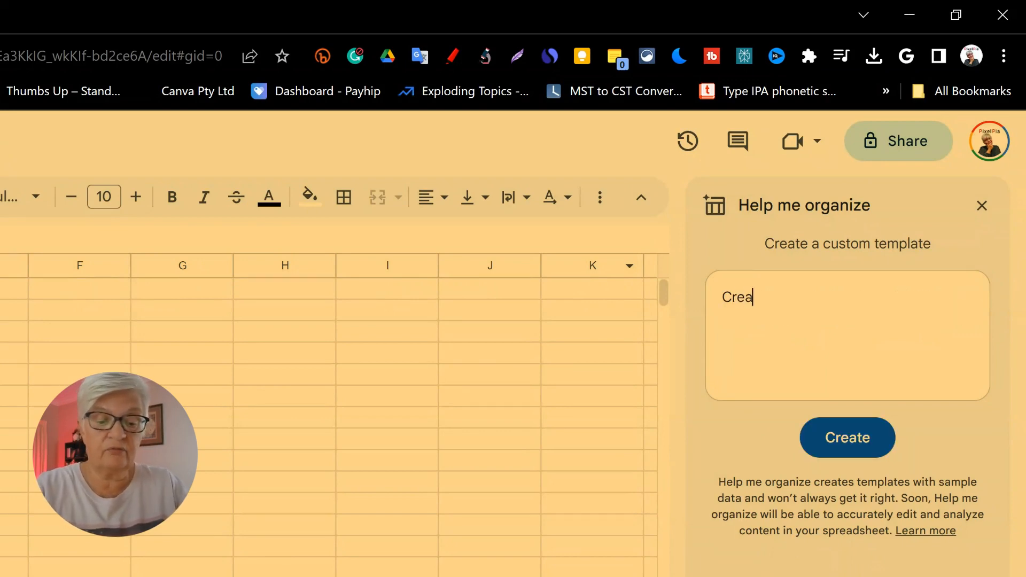
type("te a ta")
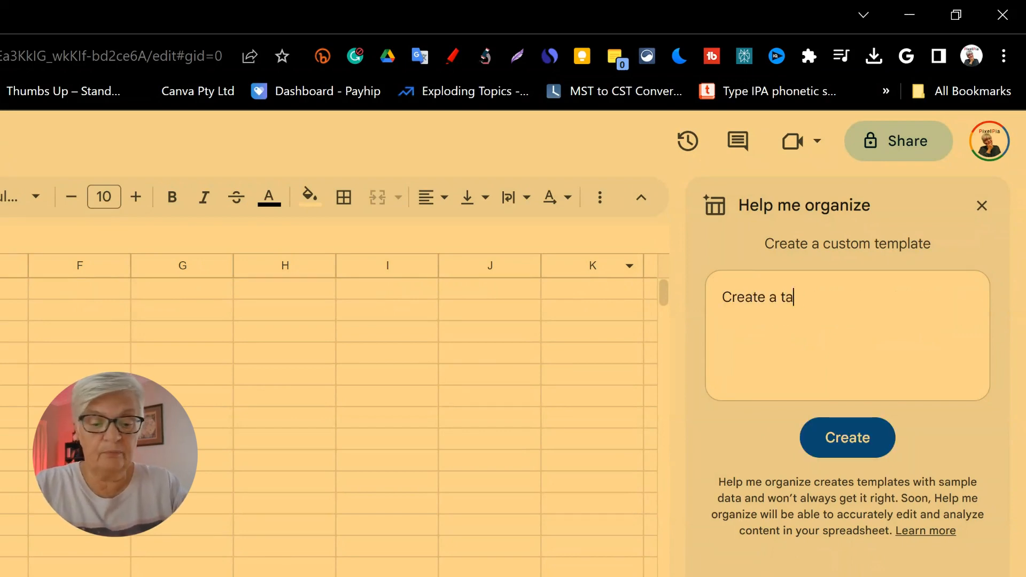
type("ble for tas")
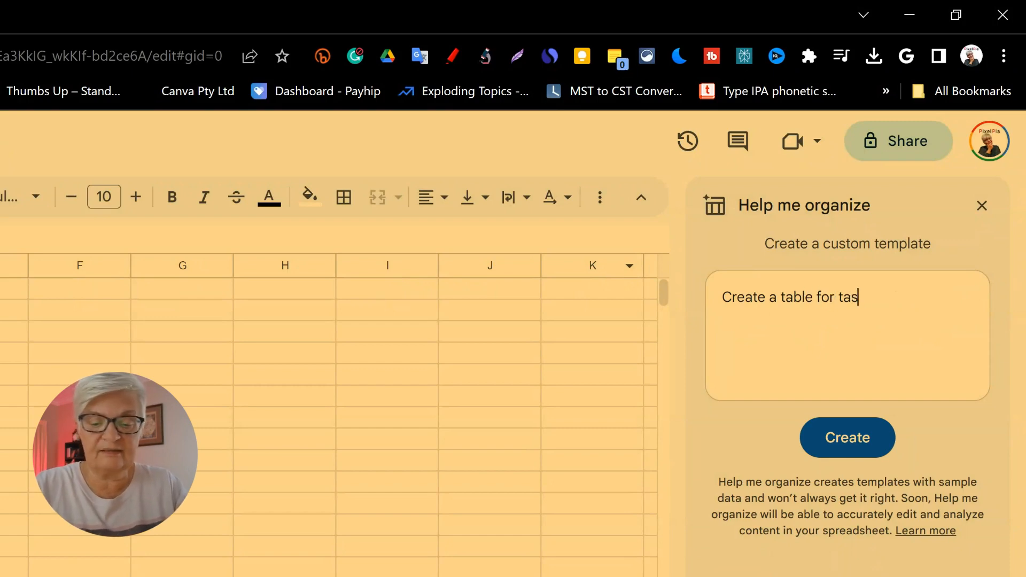
type("ks to do wh")
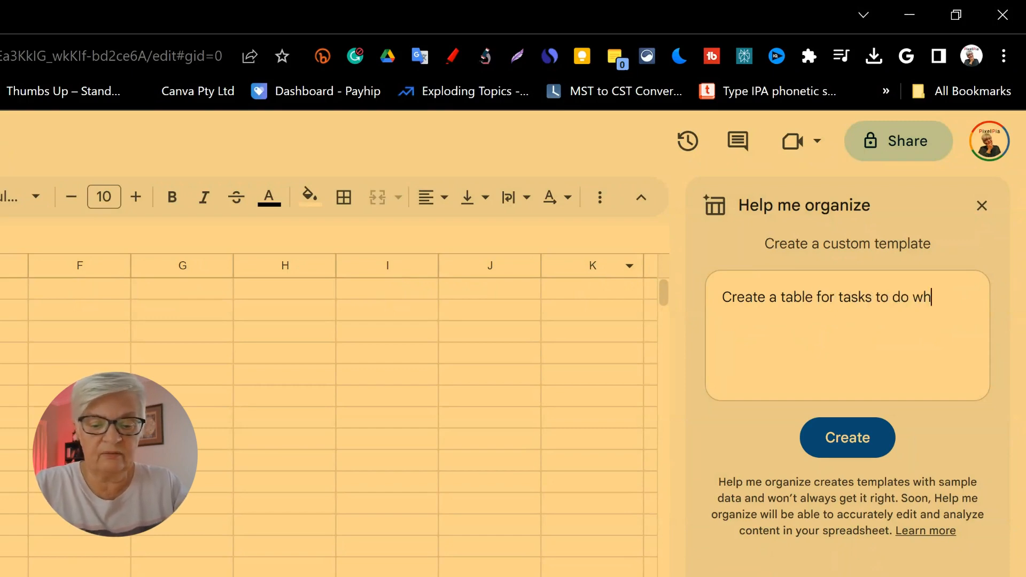
type("en we are p")
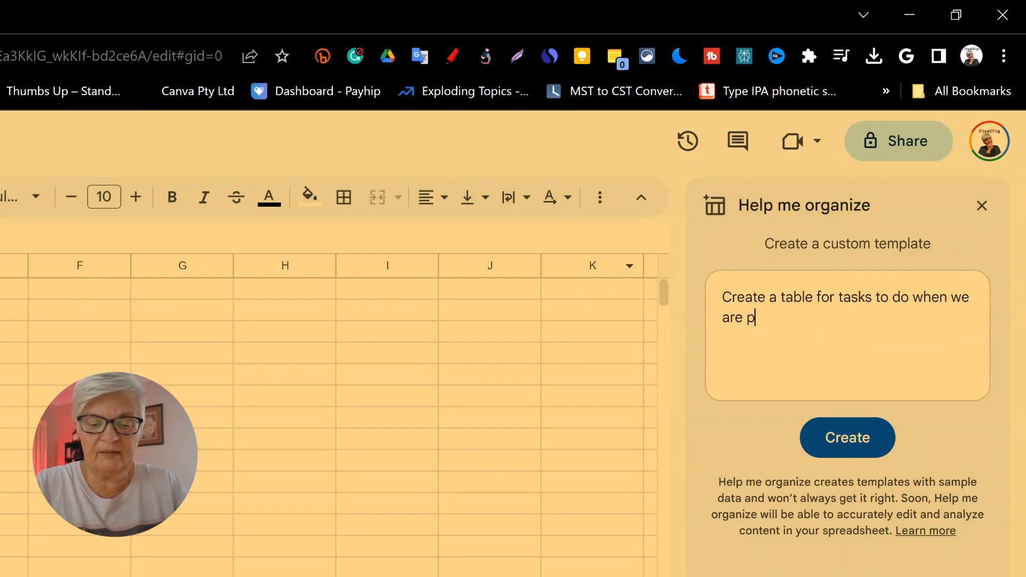
type("lanning a group c")
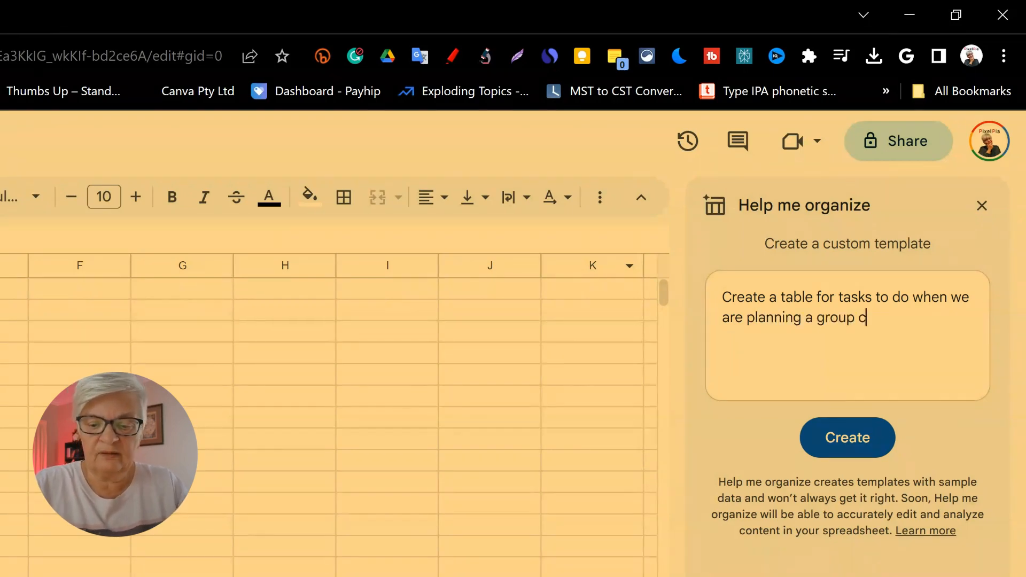
type("amping trip. T")
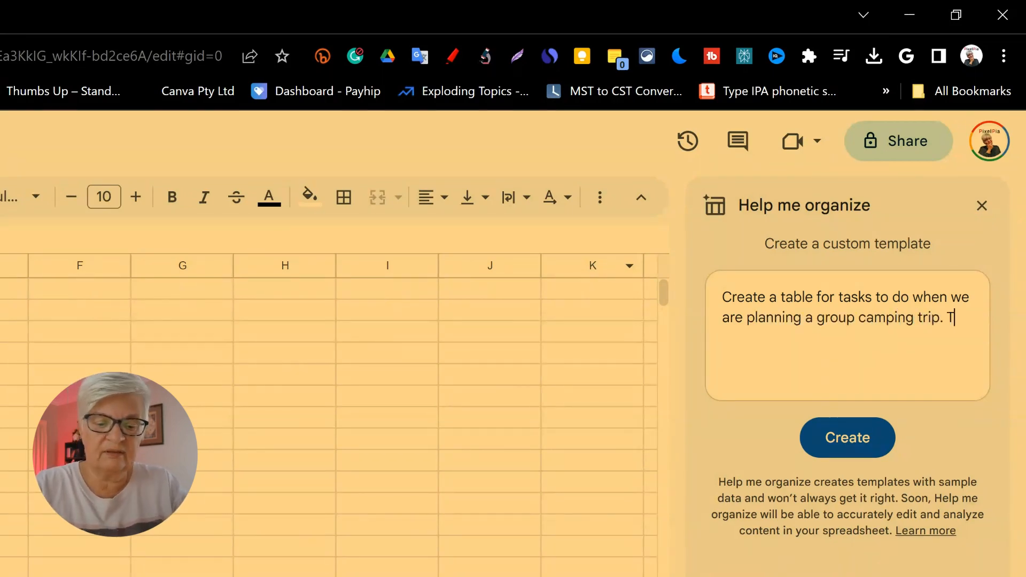
type("he members of t")
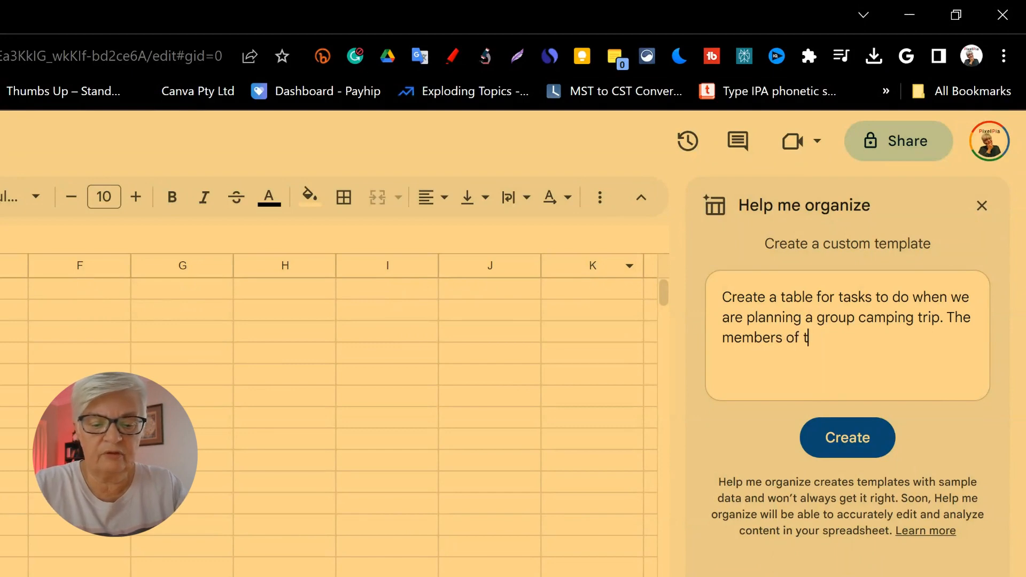
type("he group should be")
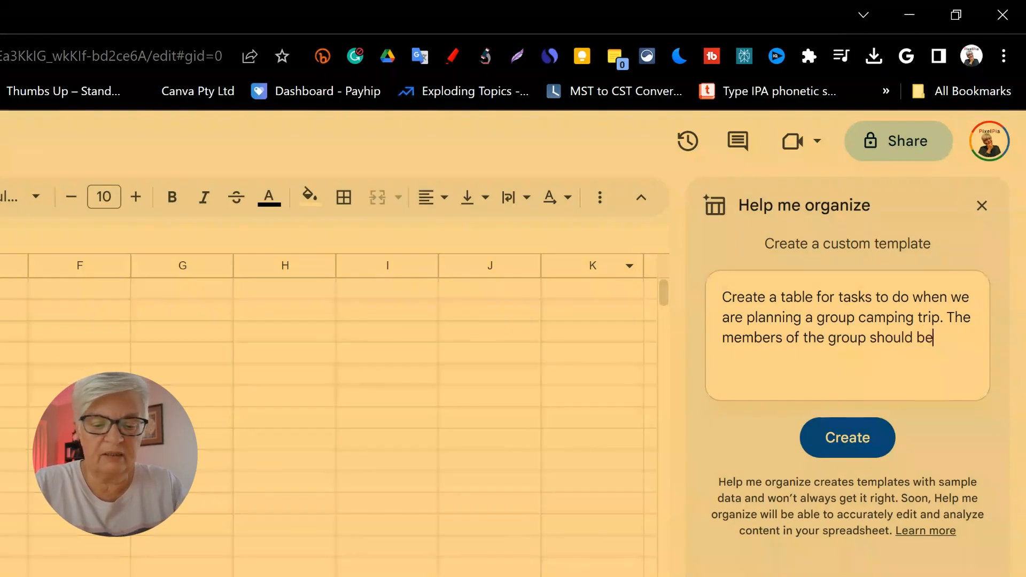
type(" able to cho")
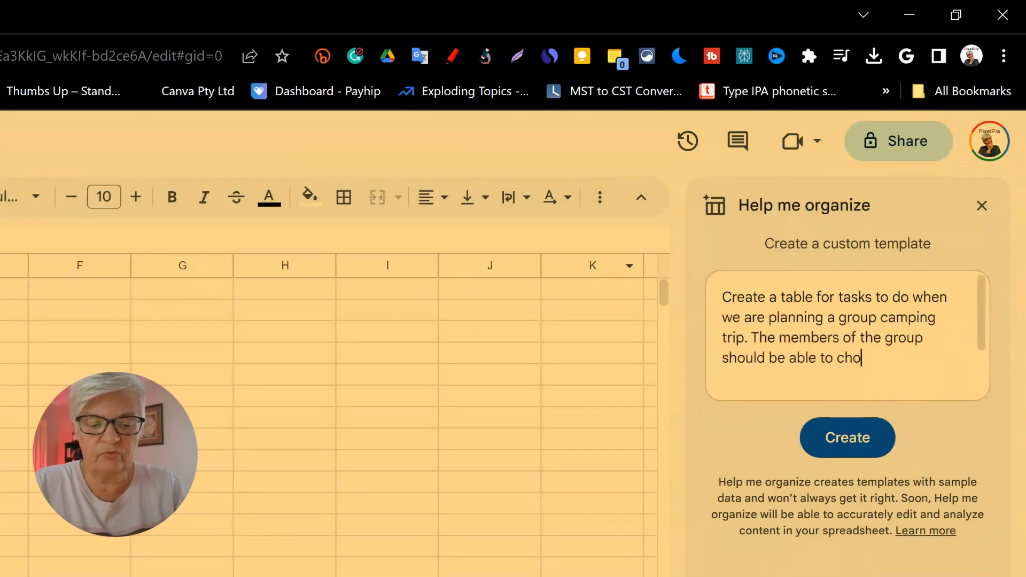
type("se tasks, and we n")
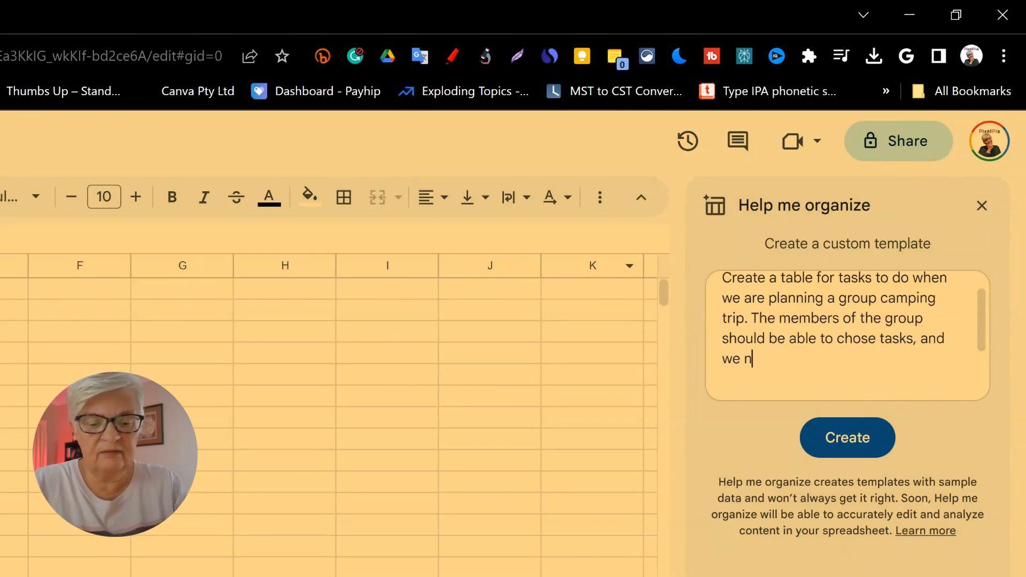
type("eed to see of they are done or ")
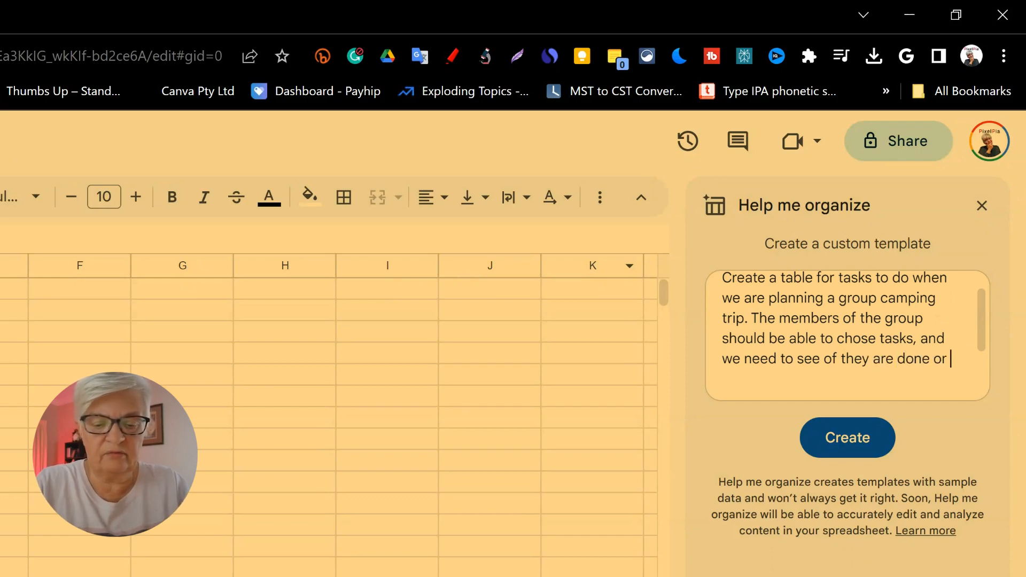
type("not. Add a date for when they need to be done")
key("Return")
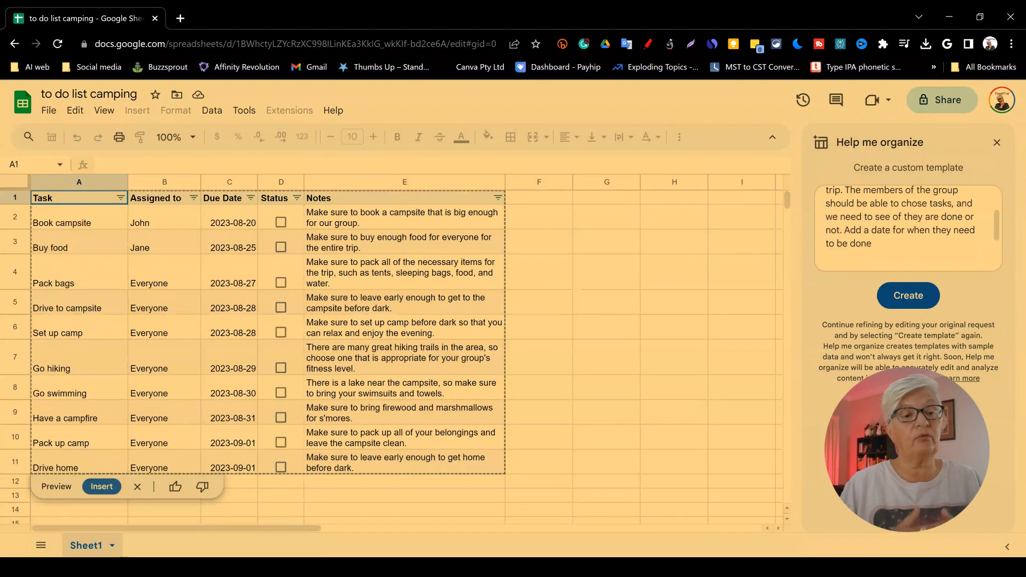
left_click(102, 488)
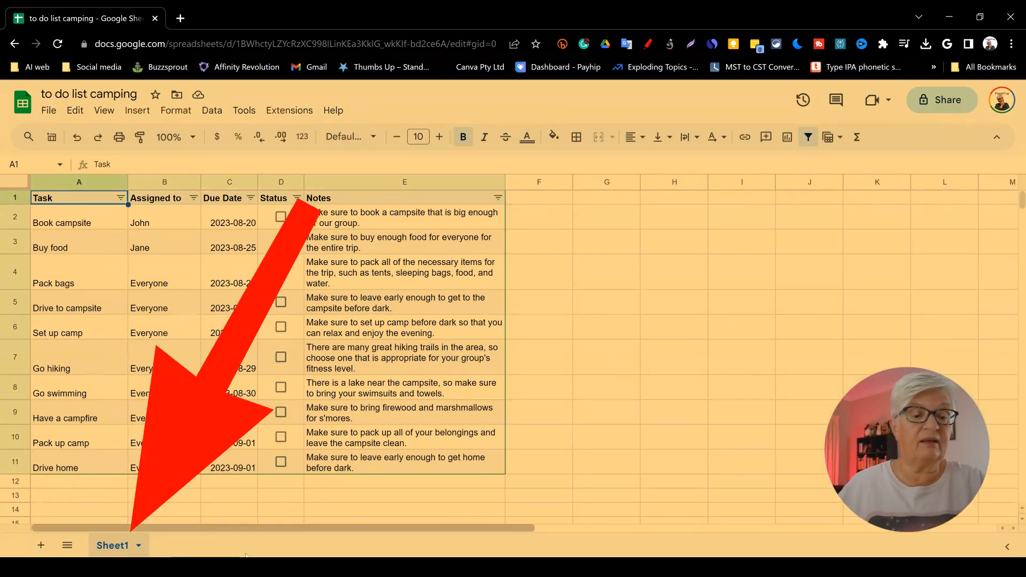
Step: Rename the sheet tab to "to do liat"
double_click(112, 546)
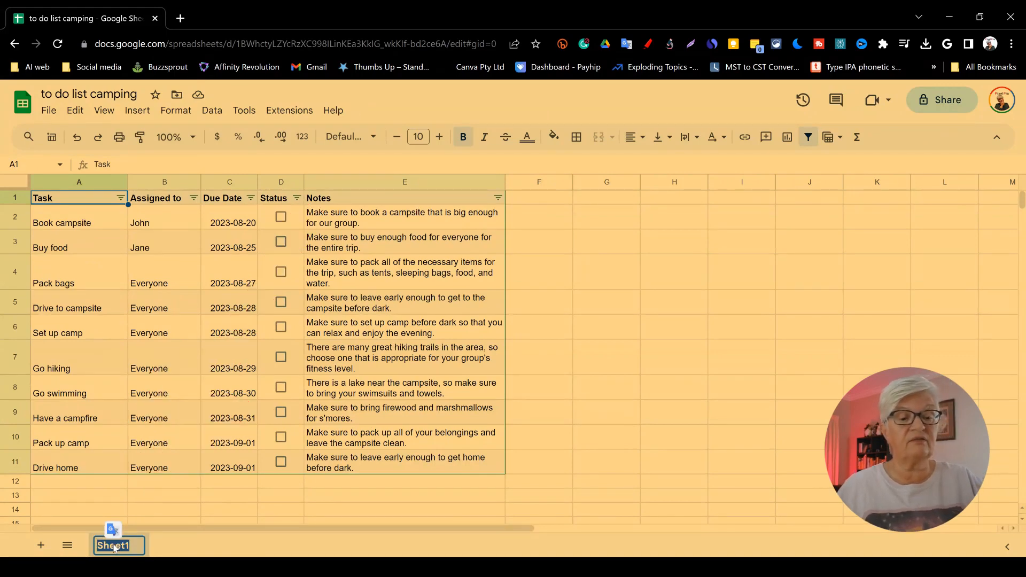
type("to do liat")
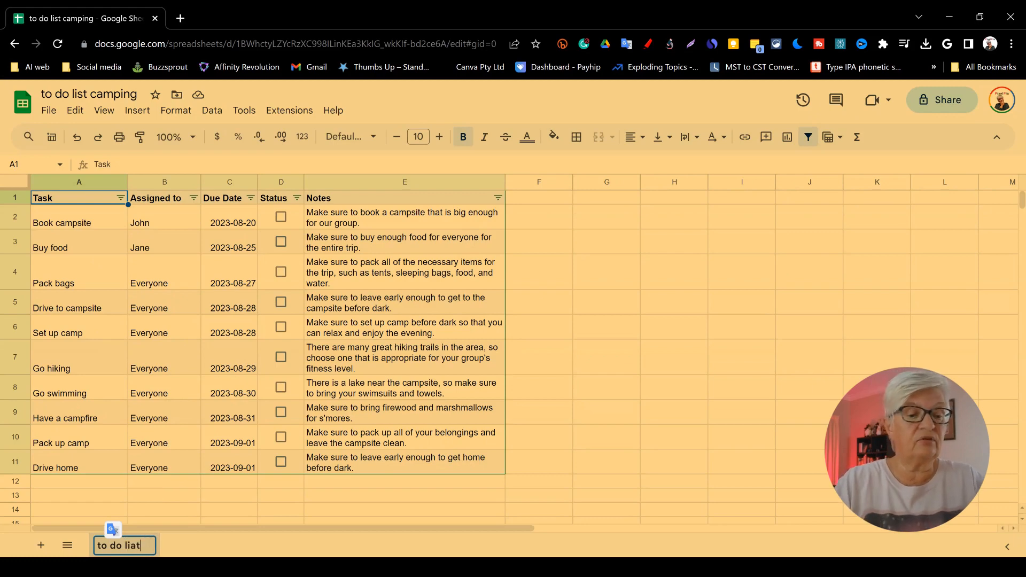
key("Return")
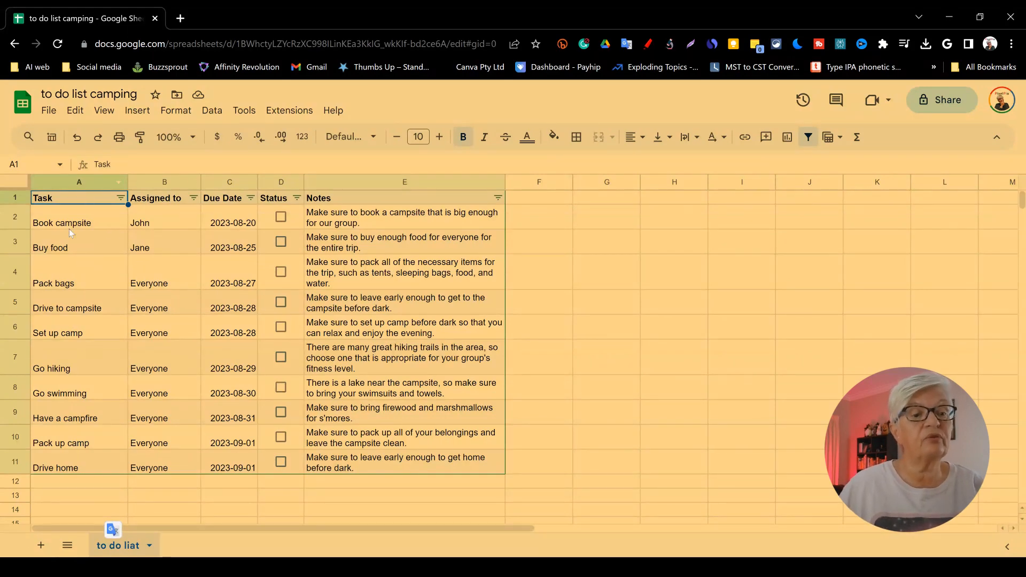
Step: Fill task cells A2:A6 with a grey-green background colour
left_click(109, 218)
left_click_drag(108, 220, 107, 300)
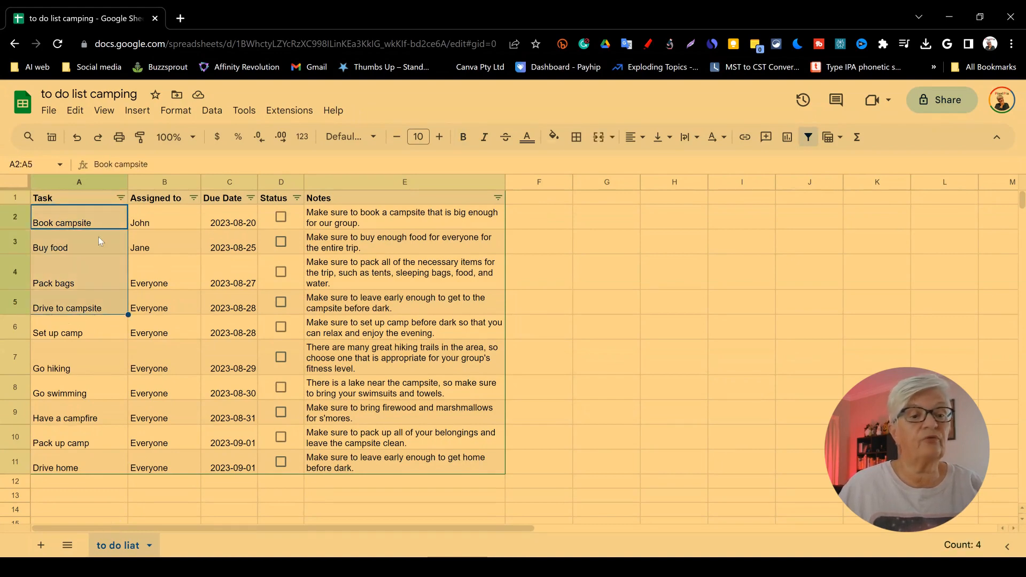
left_click(115, 334)
left_click_drag(98, 222, 95, 338)
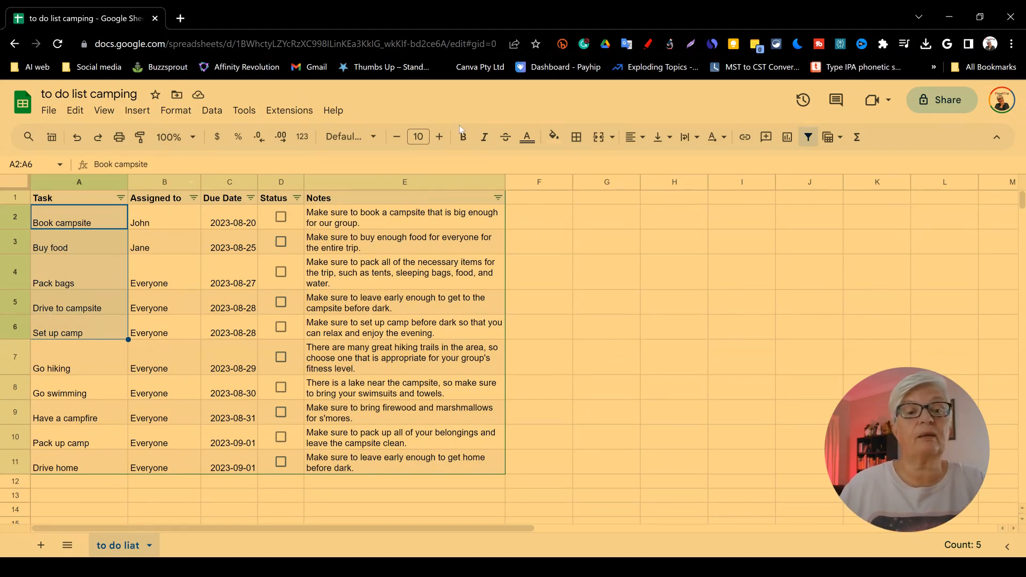
left_click(552, 136)
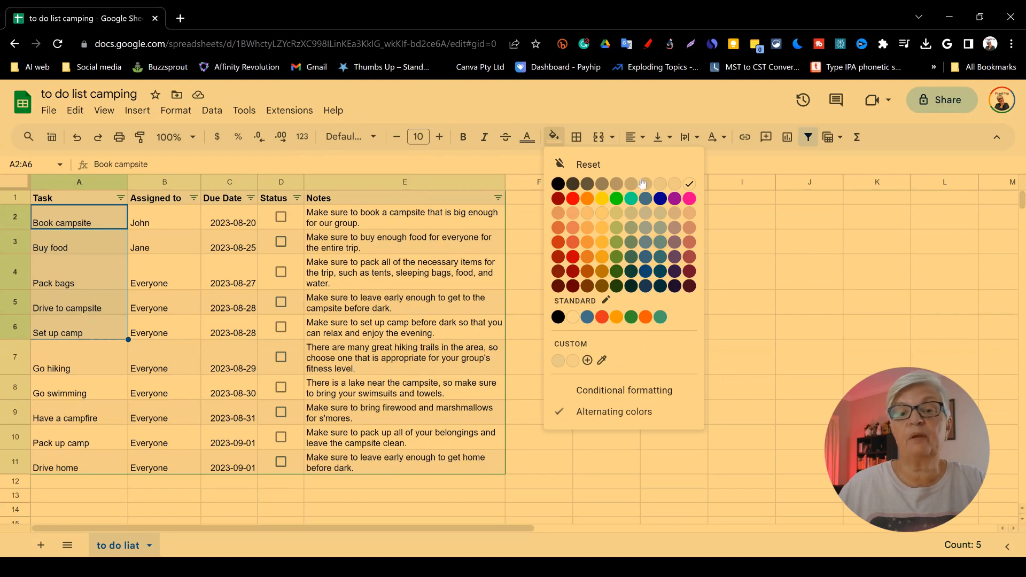
left_click(661, 228)
Step: Fill task cells A7:A9 with a light orange background colour
left_click_drag(102, 358, 99, 422)
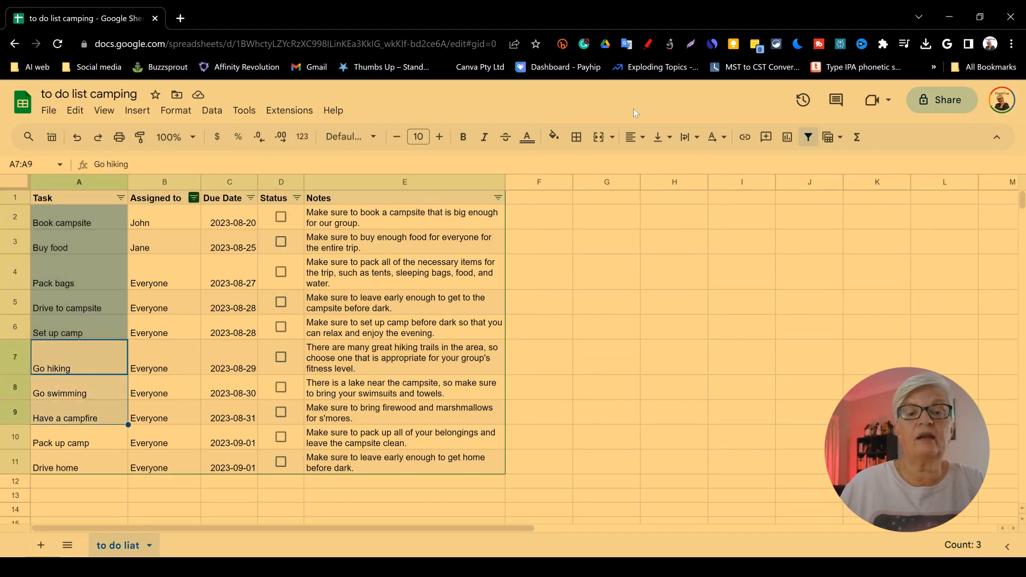
left_click(554, 137)
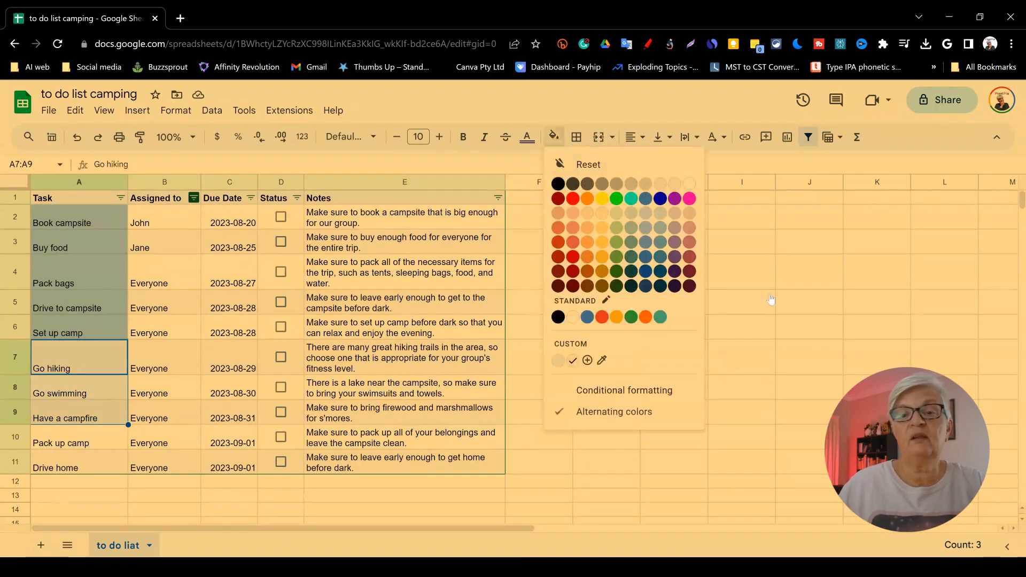
left_click(602, 212)
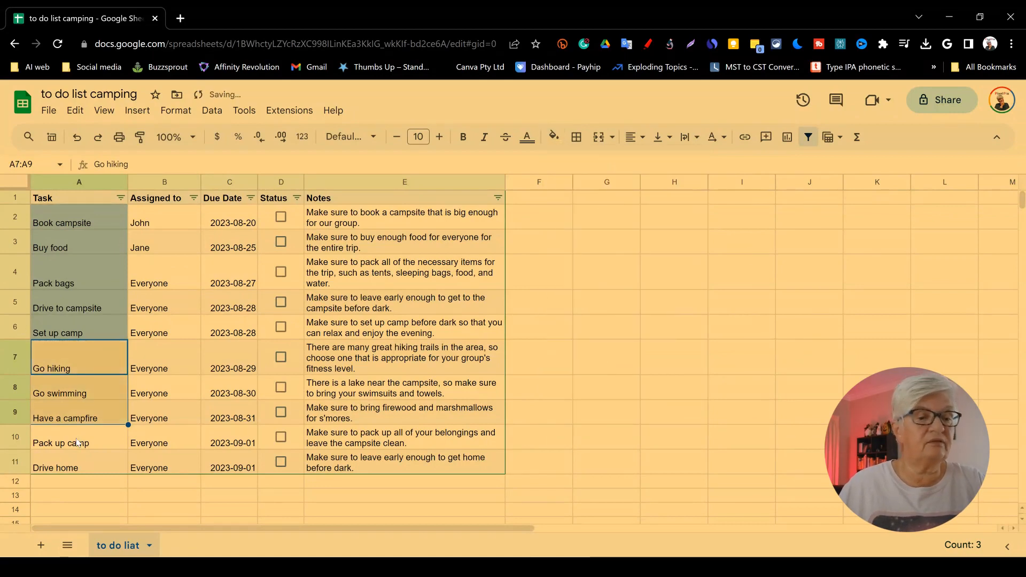
Step: Fill task cells A10:A11 with the same grey-green background colour
left_click_drag(95, 439, 96, 467)
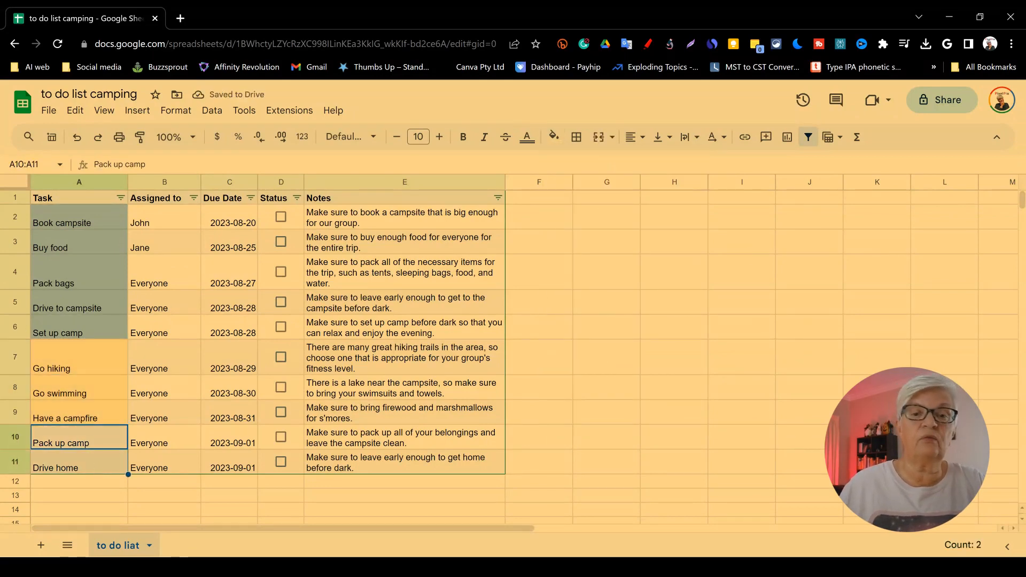
left_click(554, 137)
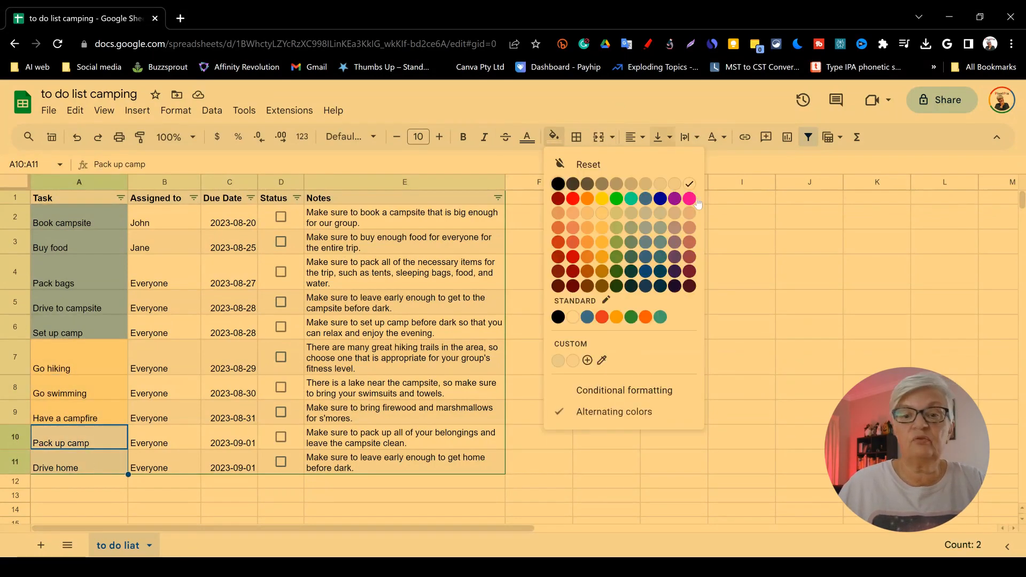
left_click(661, 230)
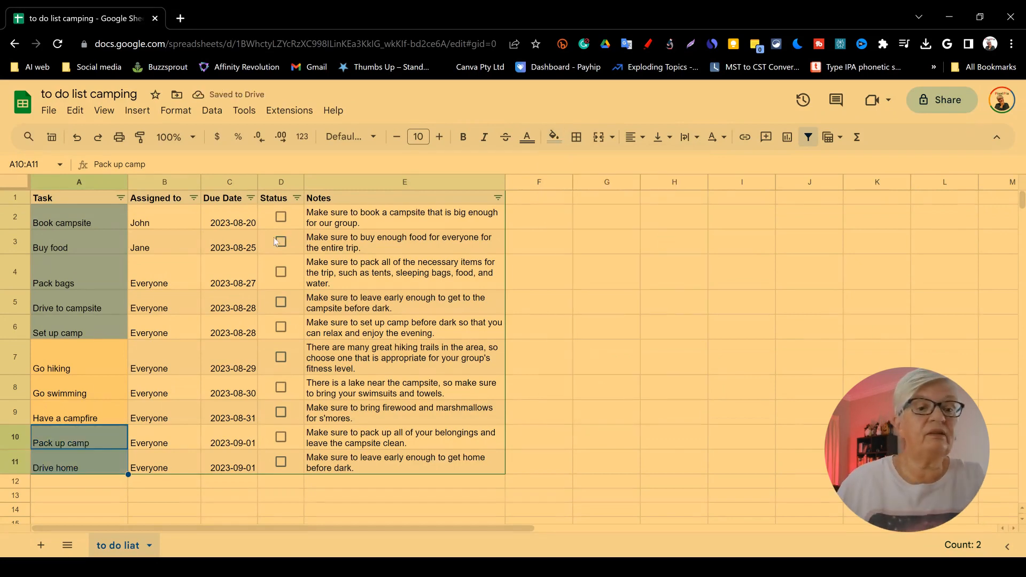
Step: Rename the column B header from its current text to "Chosen By"
left_click(181, 202)
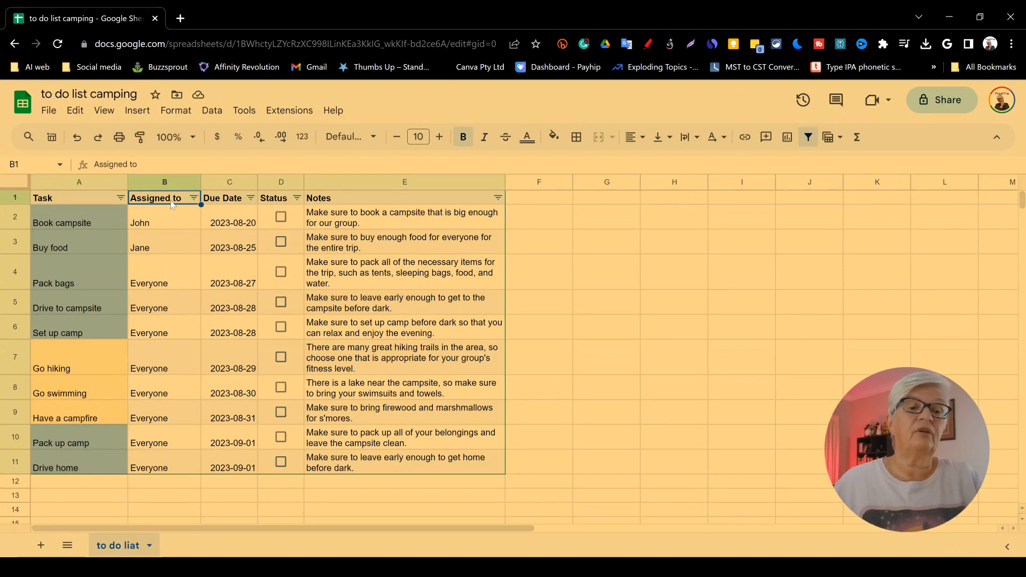
double_click(171, 203)
key("ctrl+shift+Left")
key("ctrl+shift+Left")
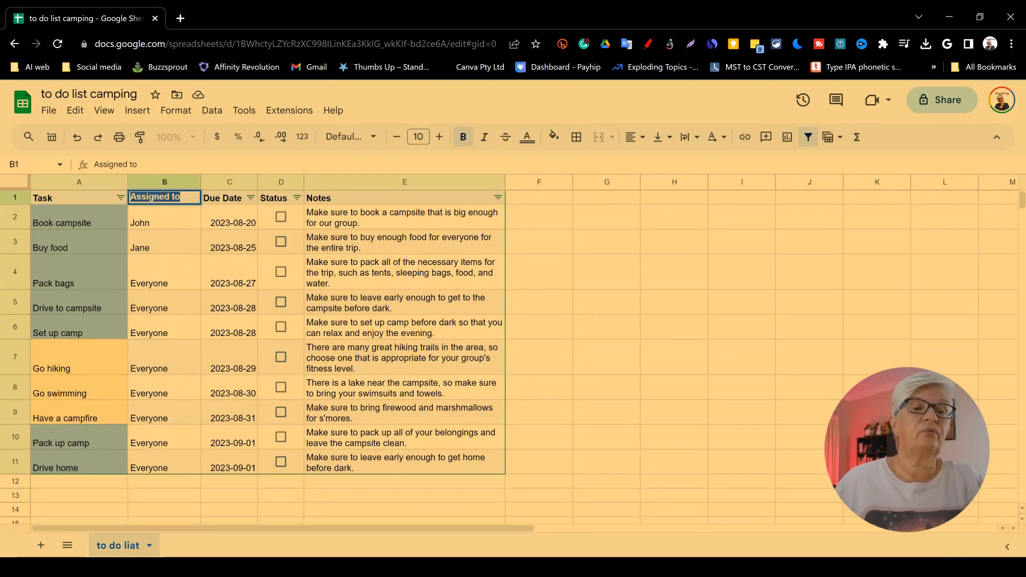
type("Chosen By")
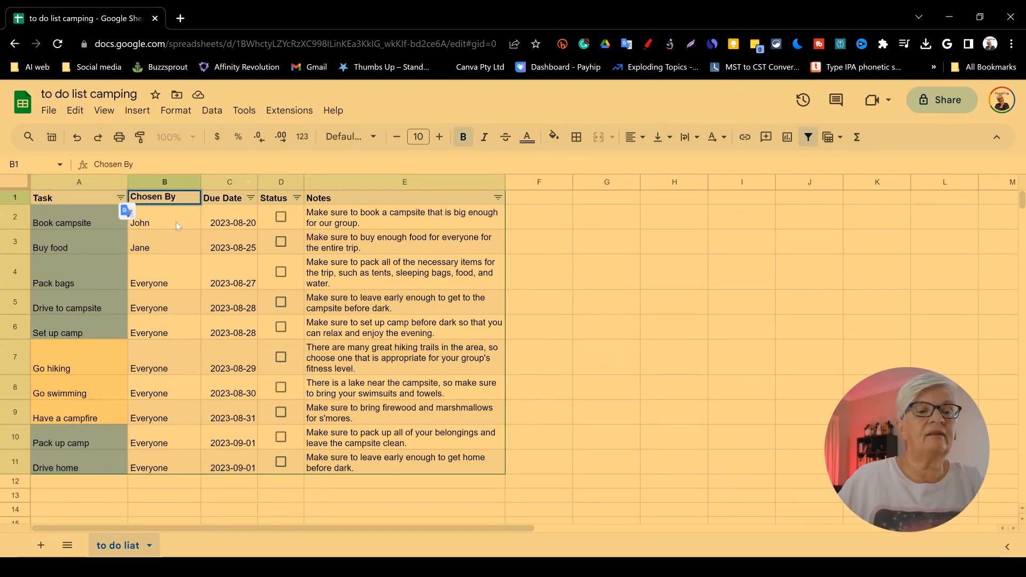
Step: Add a dropdown validation rule to B2 with the options John, Pia, Tom, Deb and Not picked
left_click(168, 222)
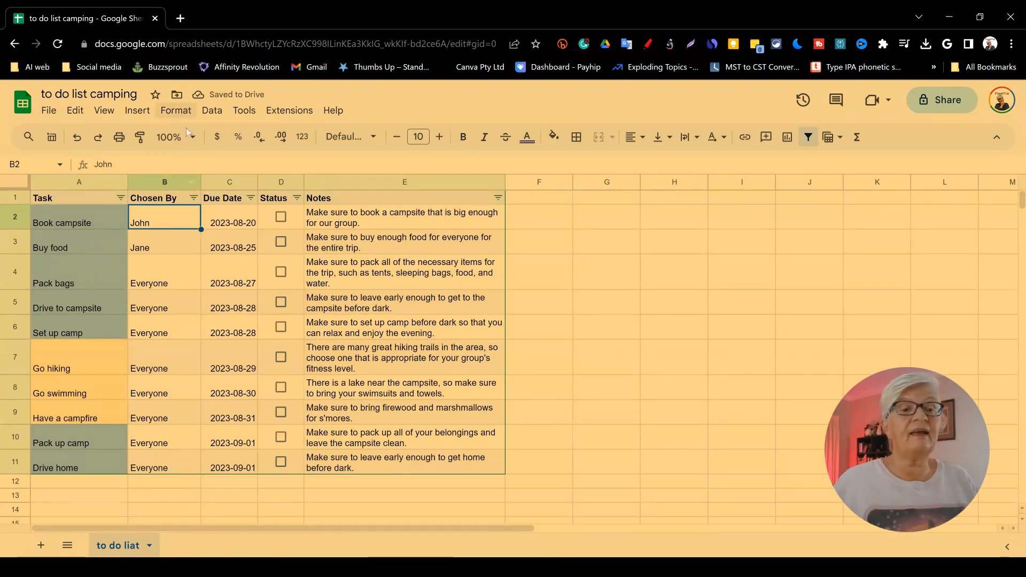
left_click(211, 115)
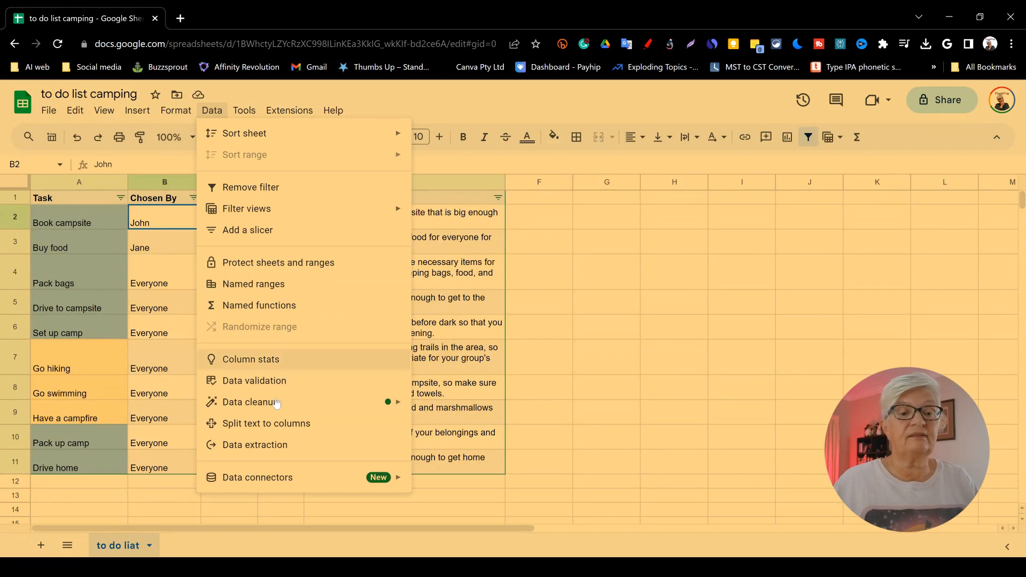
left_click(263, 383)
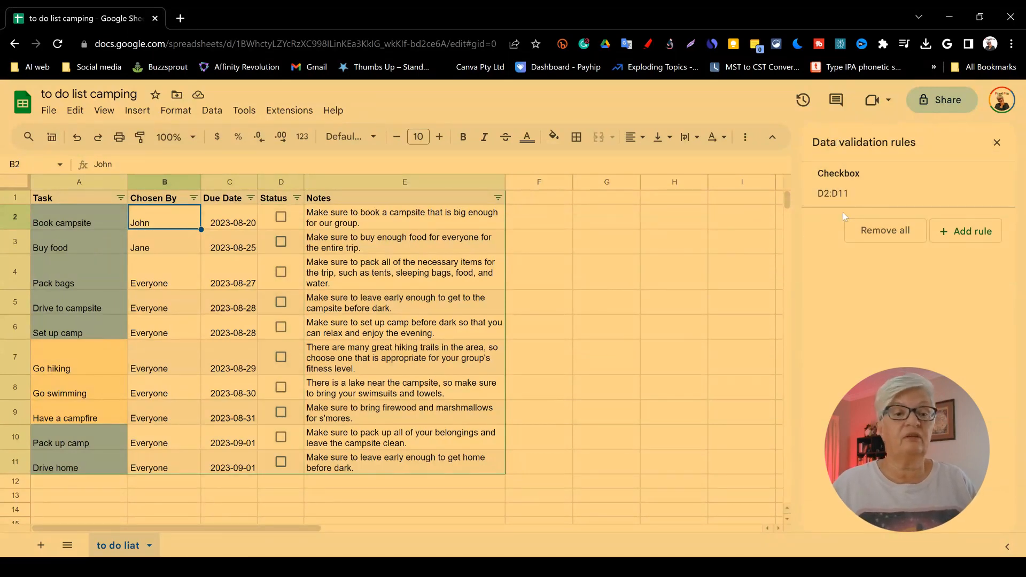
left_click(971, 233)
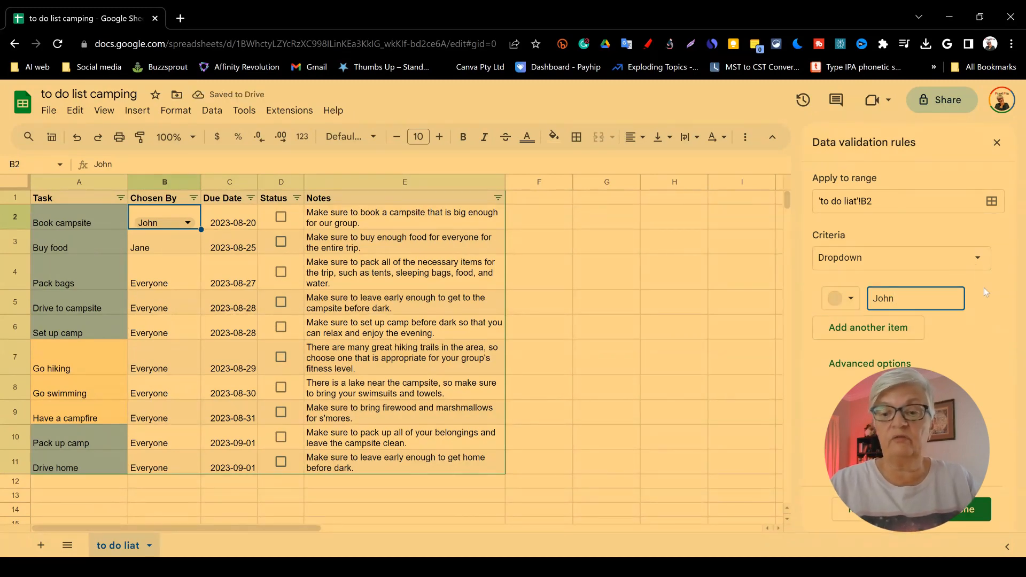
key("Return")
type("Pia")
key("Return")
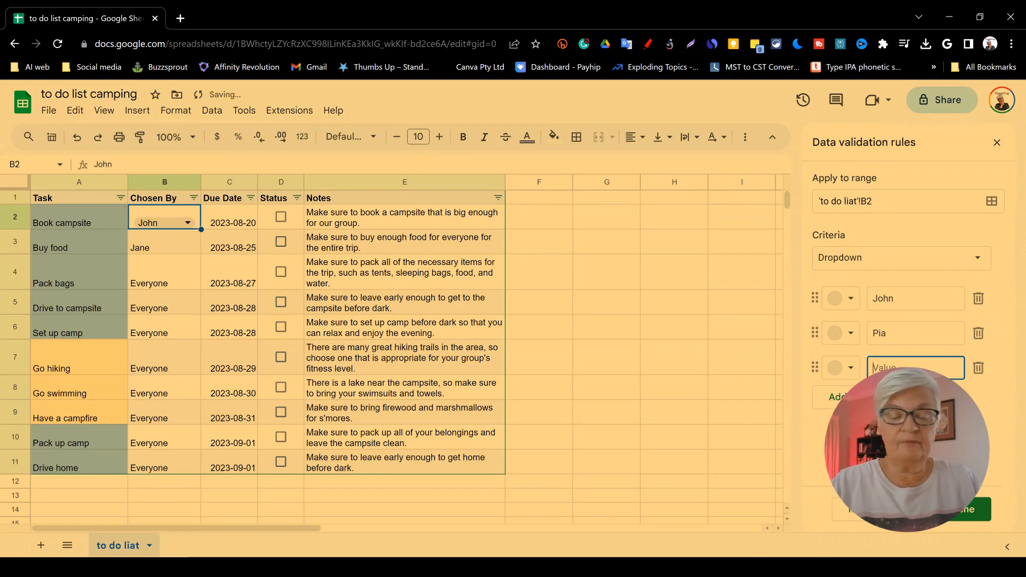
type("Tom")
key("Return")
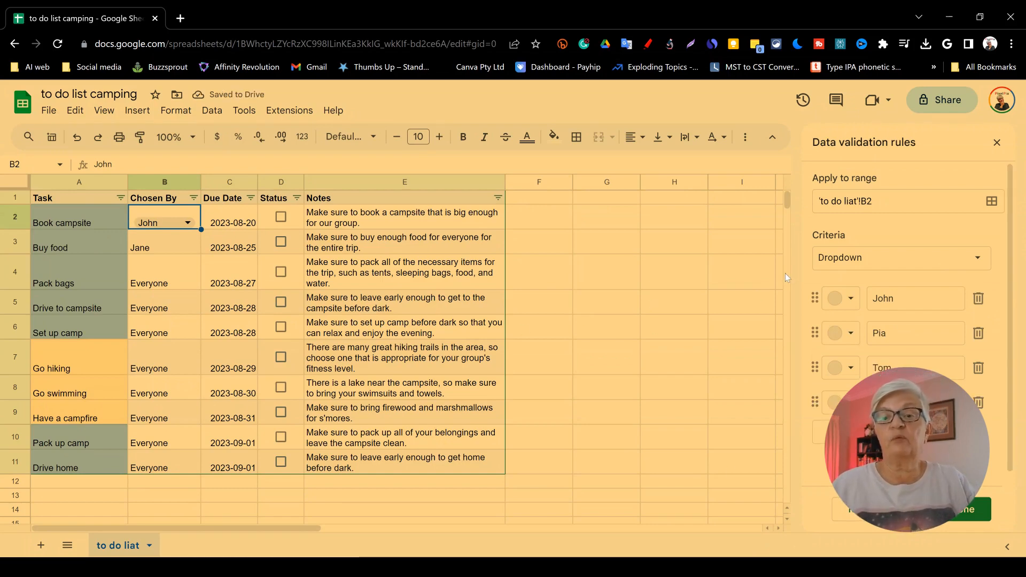
left_click(938, 259)
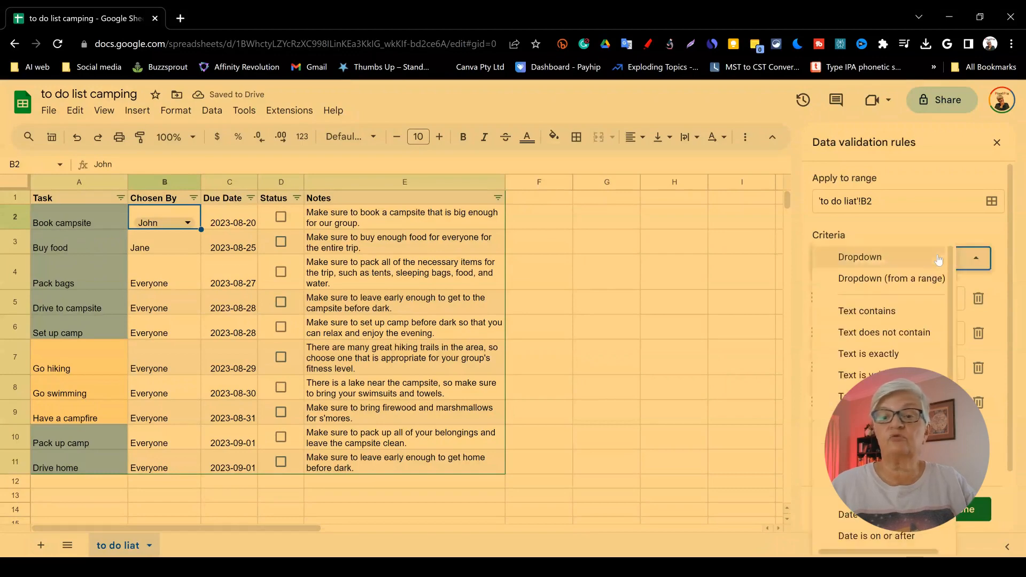
left_click(939, 260)
left_click(976, 510)
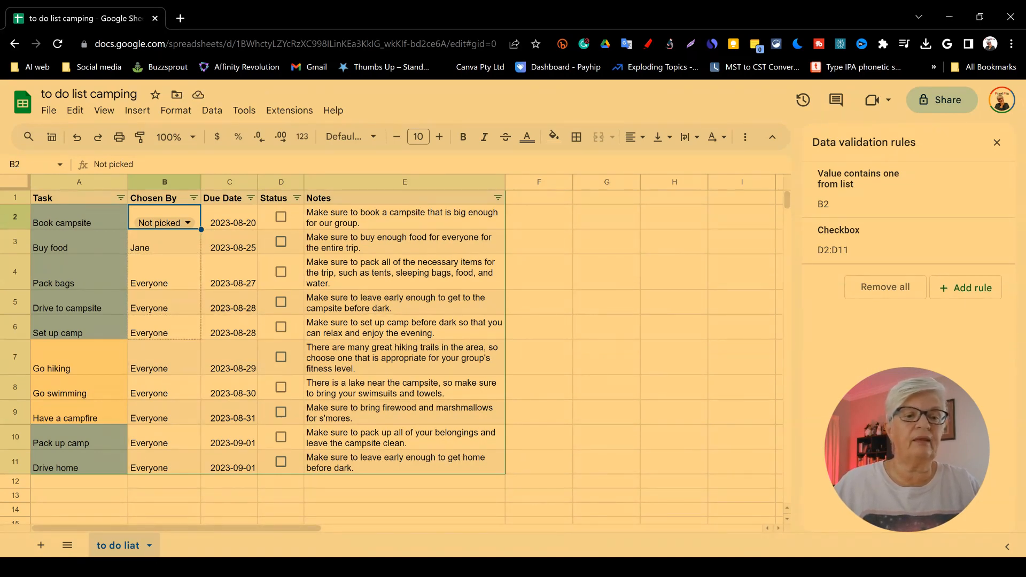
Step: Copy the B2 dropdown to B3:B6 and B10:B11, and pick Pia in B2
left_click_drag(201, 230, 201, 339)
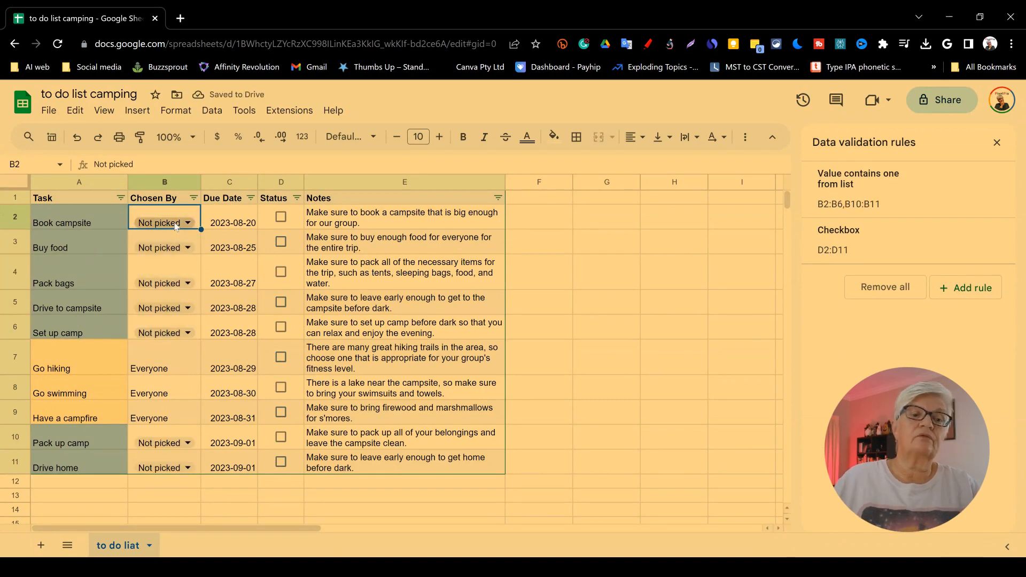
double_click(157, 228)
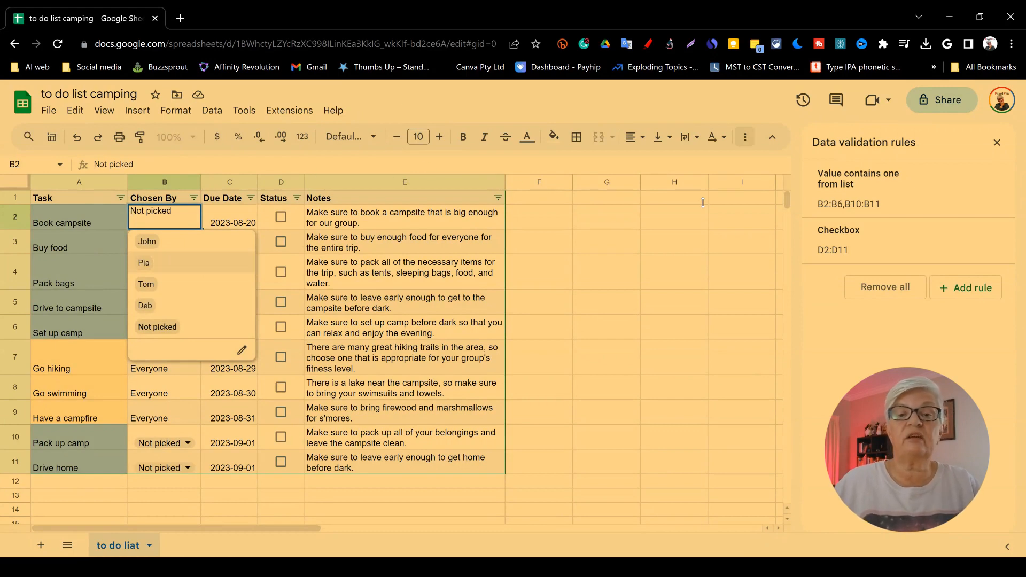
left_click(528, 222)
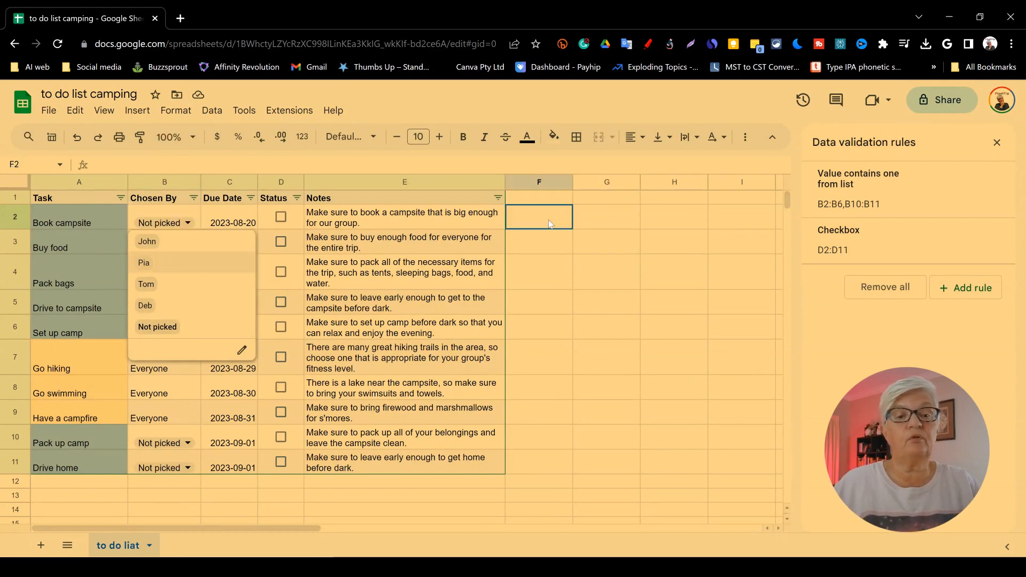
double_click(175, 226)
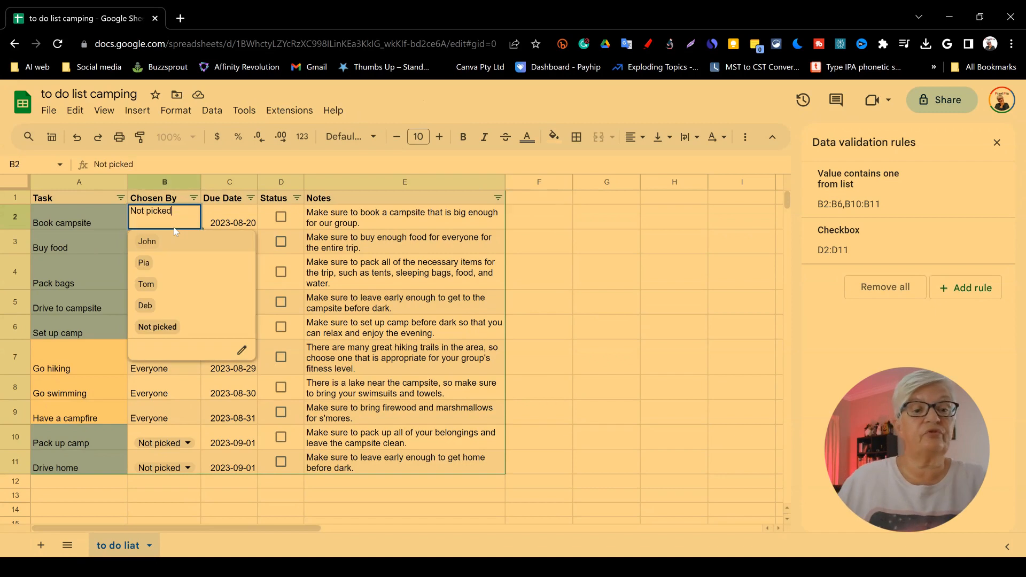
left_click(149, 264)
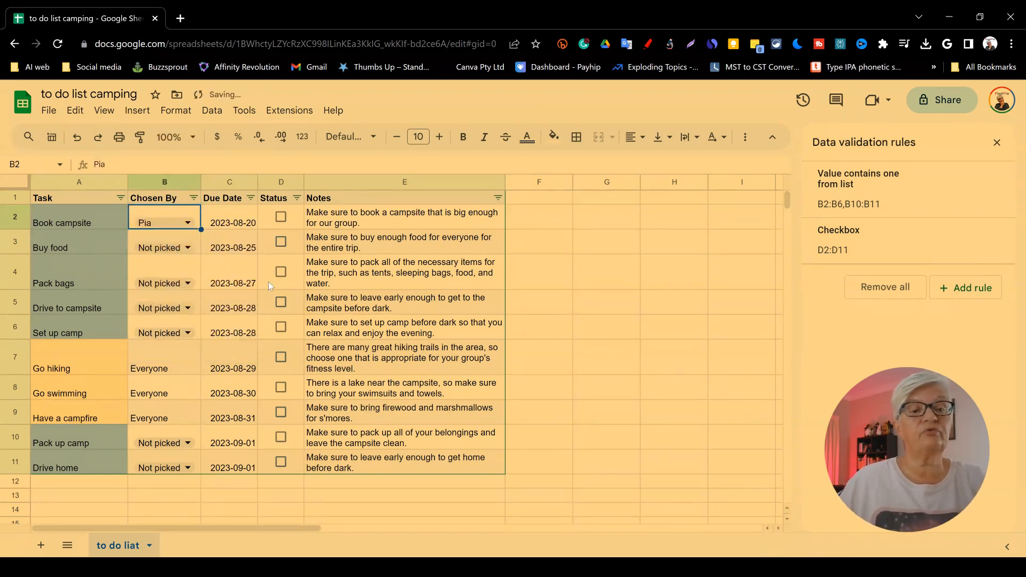
Step: Clear the due dates in C2:C11
left_click(212, 225)
left_click_drag(266, 342, 246, 476)
key("Delete")
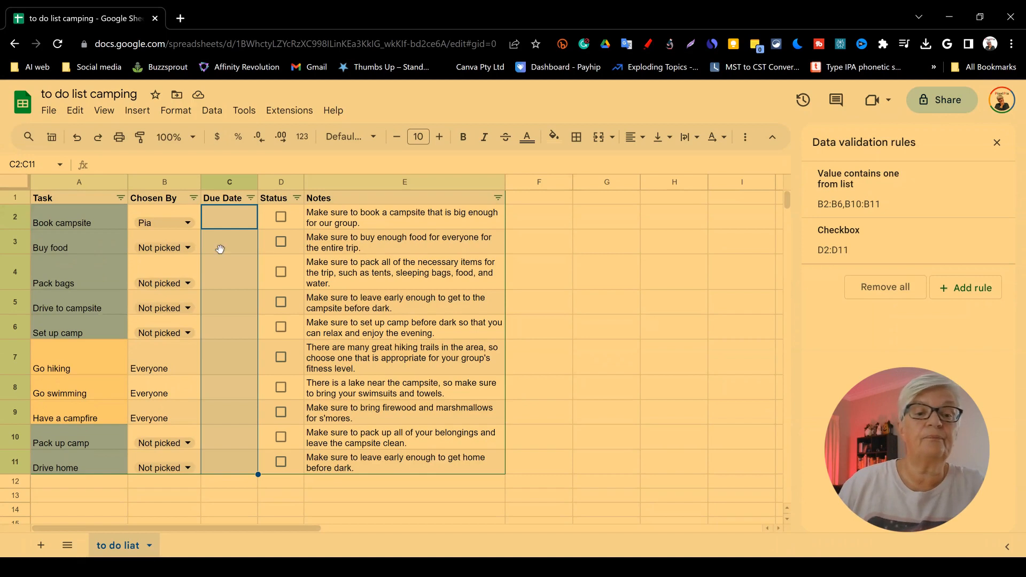
Step: Tick the Status checkbox for the Book campsite task
left_click(280, 219)
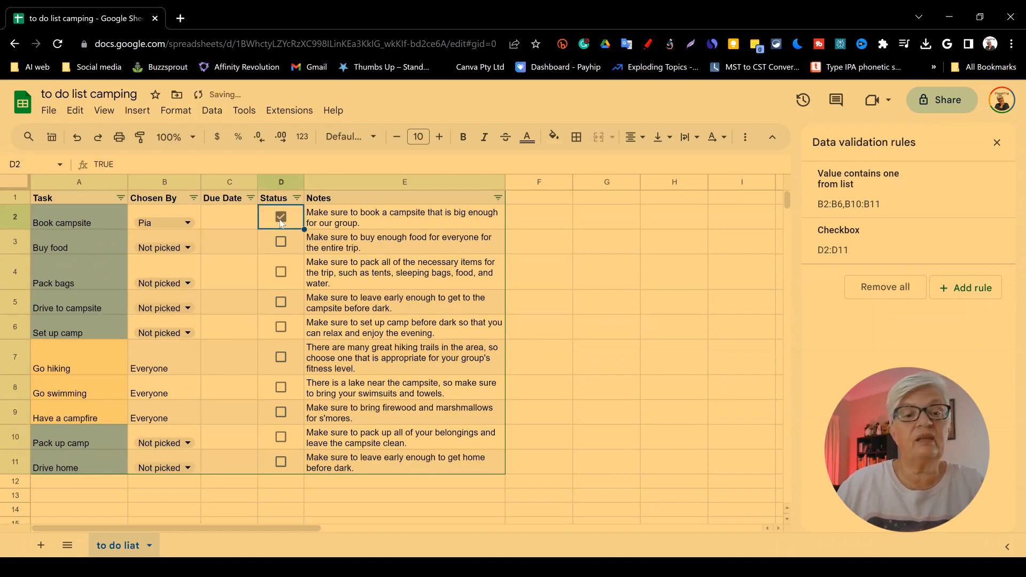
left_click(282, 218)
left_click(282, 218)
Step: Clear all the notes in E2:E11
left_click_drag(353, 462, 317, 218)
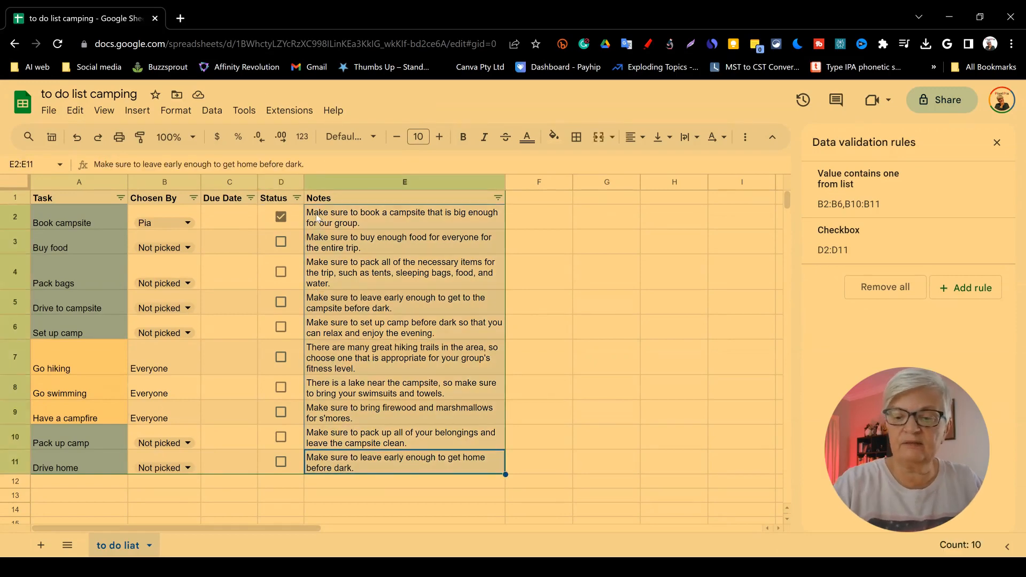
key("Delete")
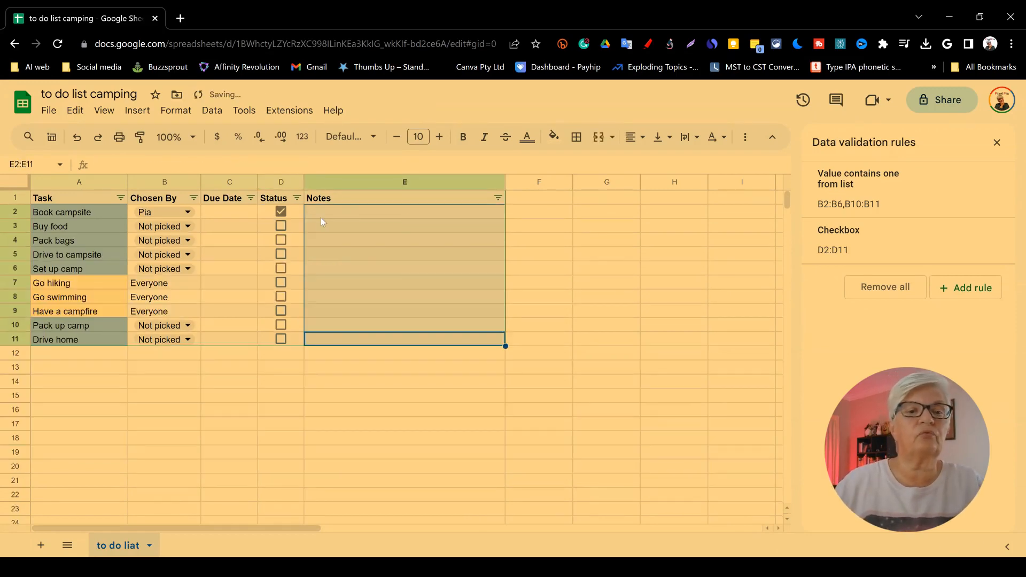
Step: Enter the note "We need to be there at 12 PM" for the Book campsite task
left_click(323, 213)
type("We nee")
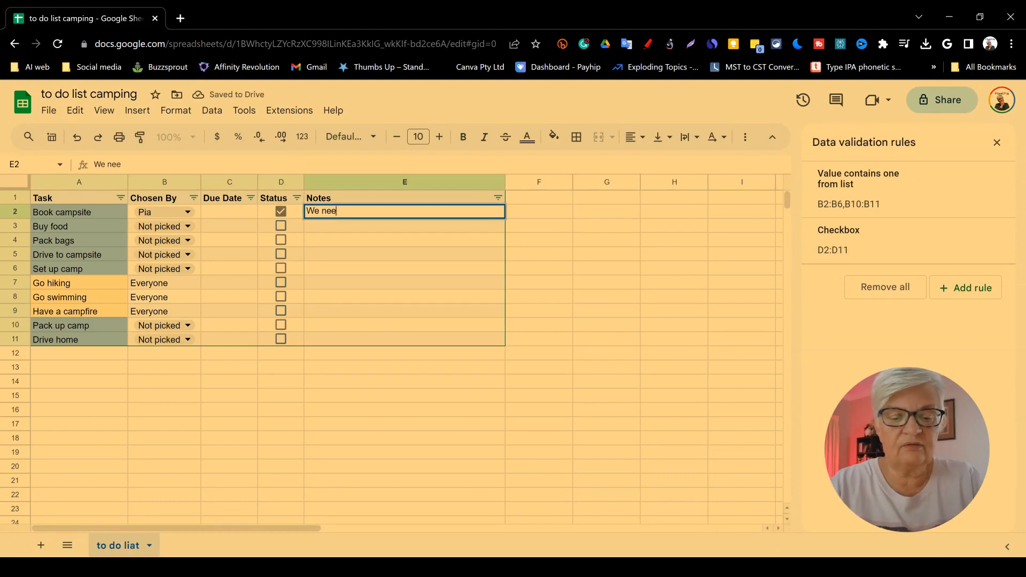
type("d to be there")
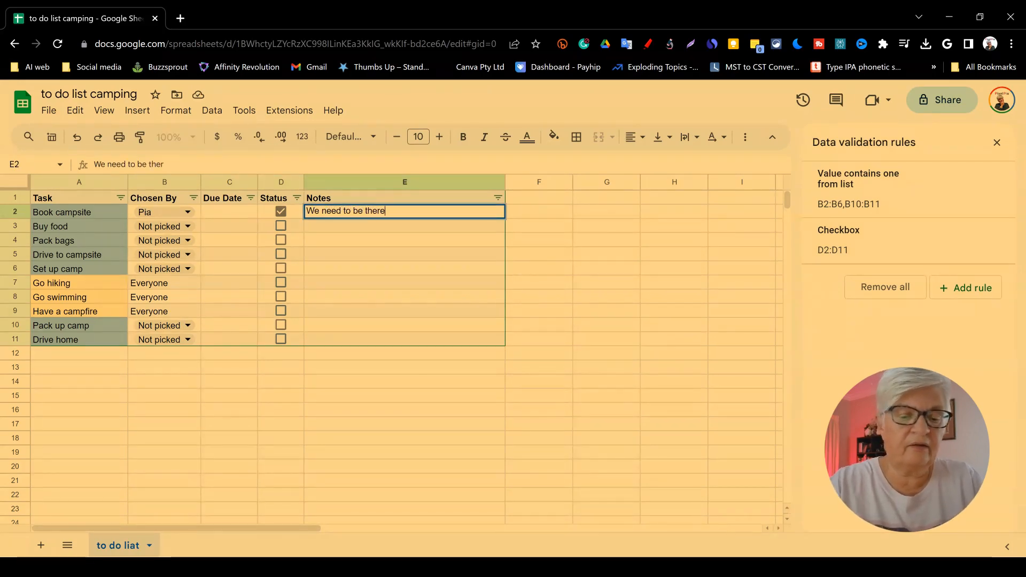
type(" at 12")
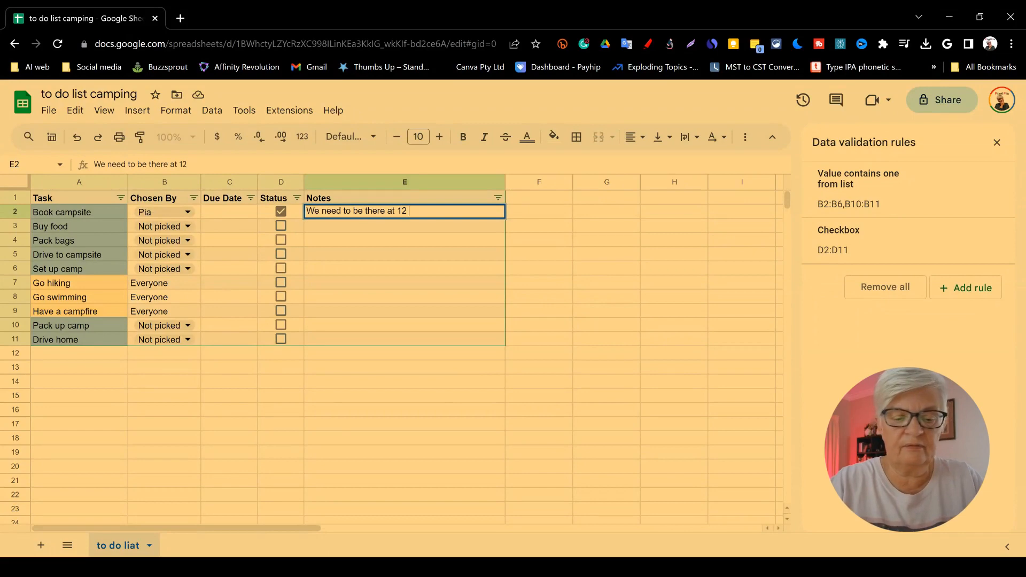
type(" PM")
key("Return")
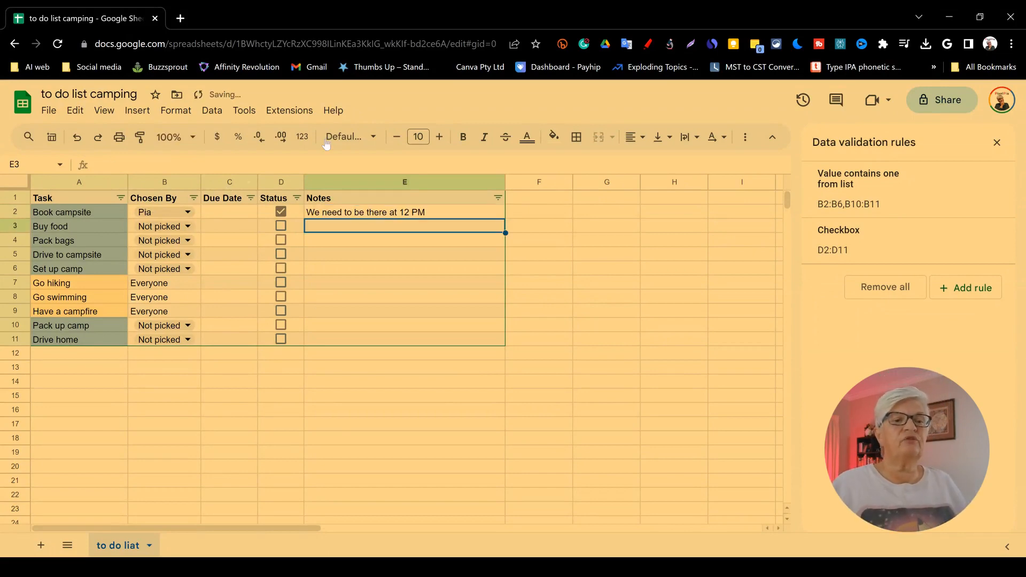
Step: Add a new sheet and name it "shopping list"
left_click(229, 212)
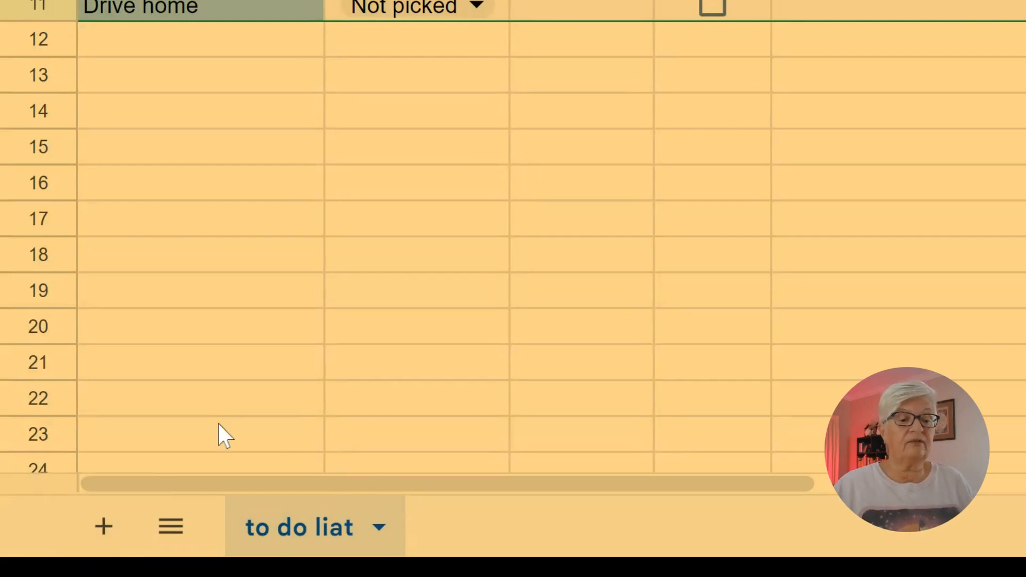
left_click(103, 526)
double_click(488, 538)
type("shopping list")
key("Return")
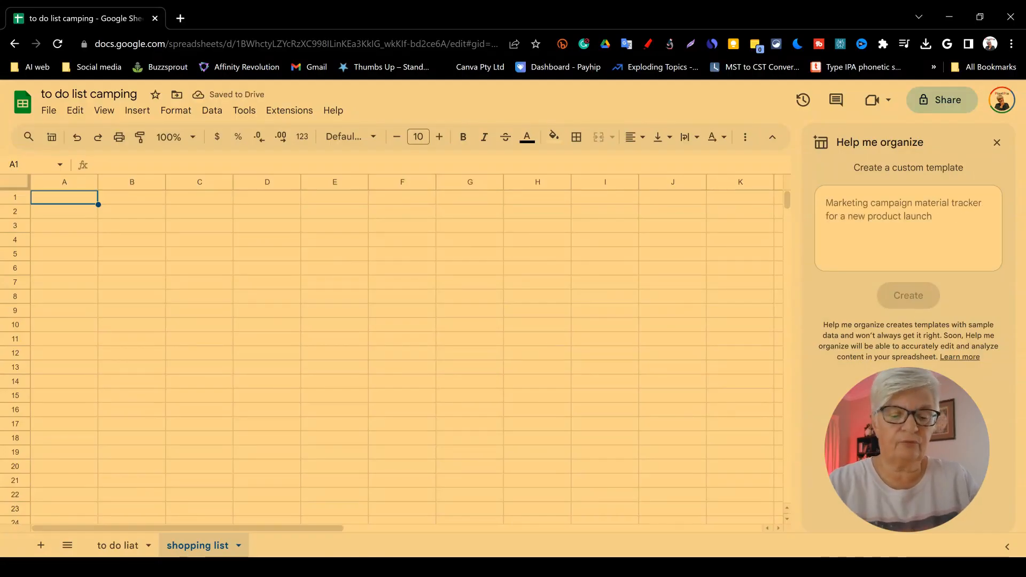
Step: Ask Help me organize to "create a shopping list for the camping trip and make it so people can mark when something is done"
type("create a shopping list for the camping trip and make it so people can mark when someth")
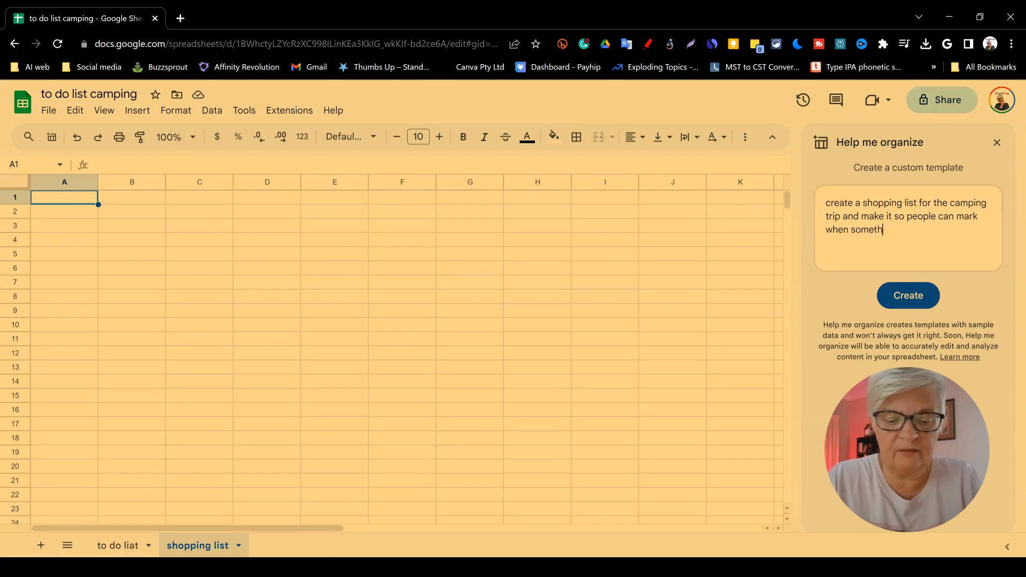
type("ing is done")
key("Return")
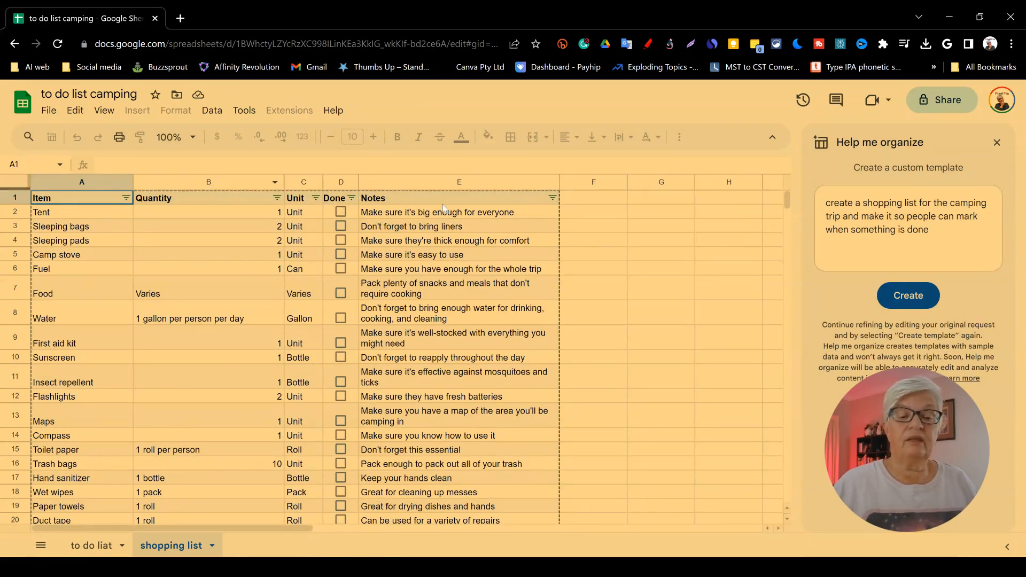
Step: Review the generated shopping list template and insert it into the sheet
scroll(523, 385, "down", 3)
scroll(523, 376, "down", 4)
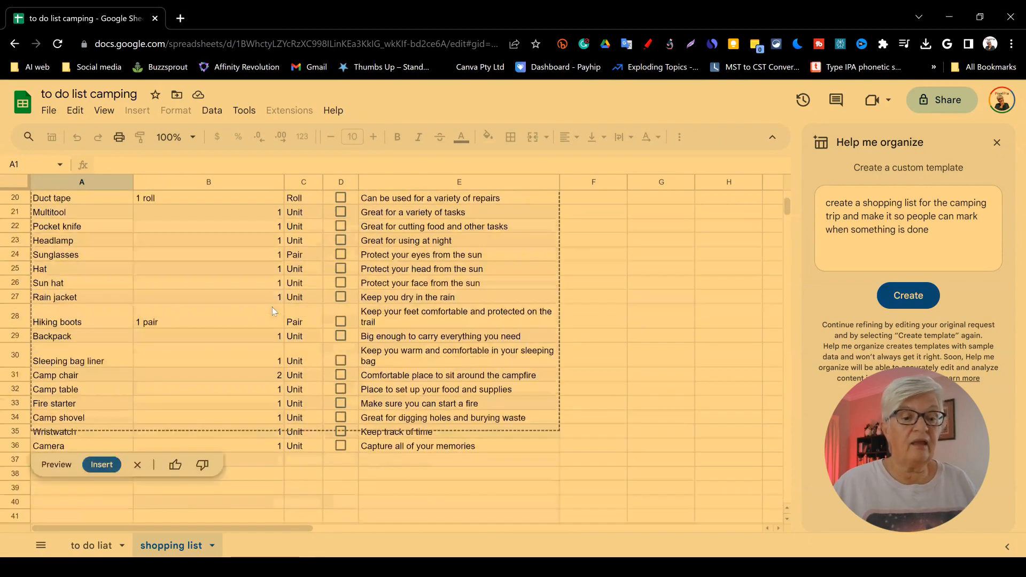
left_click(101, 464)
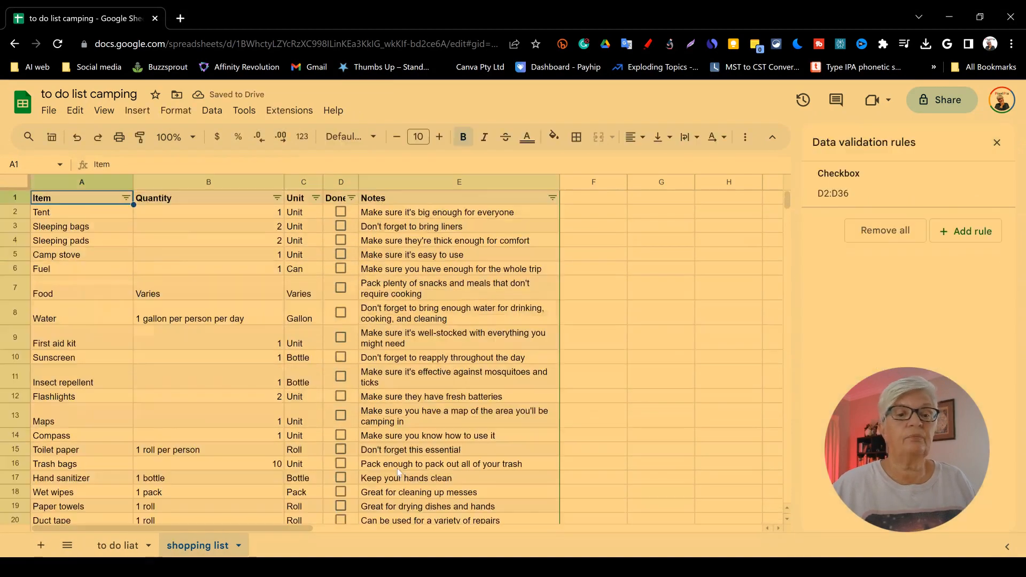
Step: Widen column C and rename its header to "Chosen by"
left_click_drag(323, 183, 373, 182)
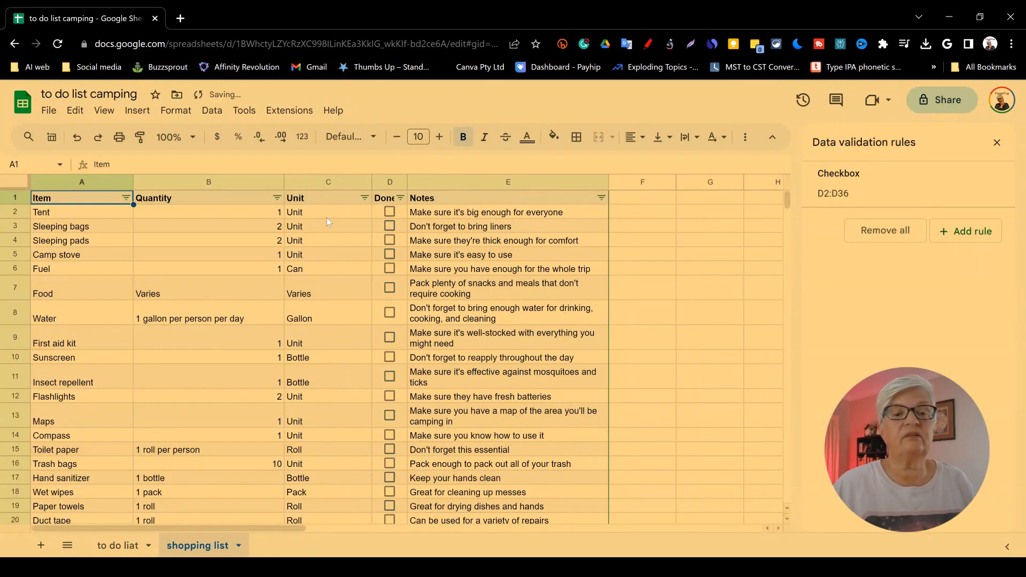
left_click(327, 198)
type("Chosen by")
key("Return")
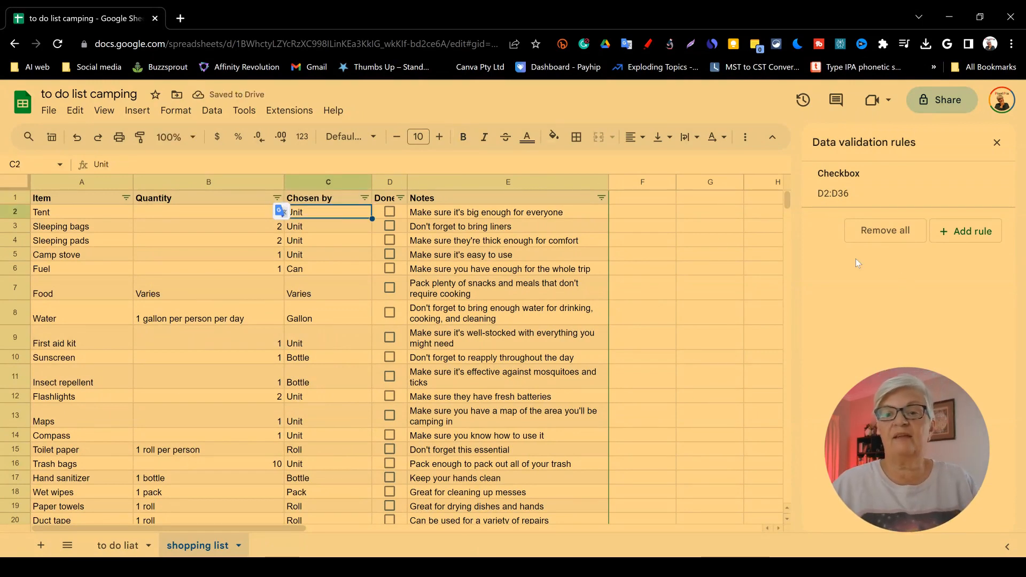
Step: Apply the name dropdown to C2:C36 and set C2 to not picked
scroll(297, 464, "down", 3)
scroll(298, 464, "down", 2)
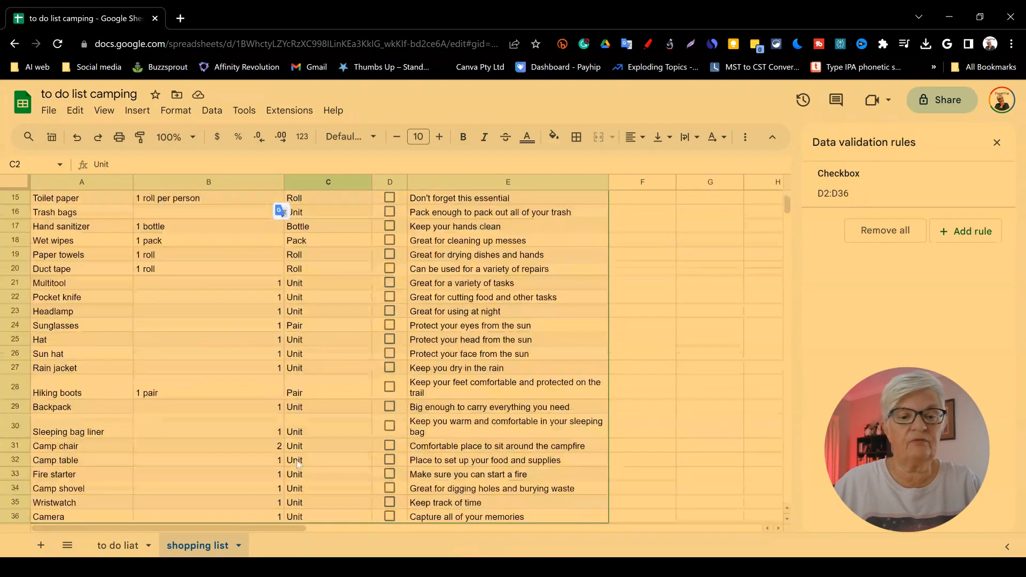
scroll(298, 464, "down", 1)
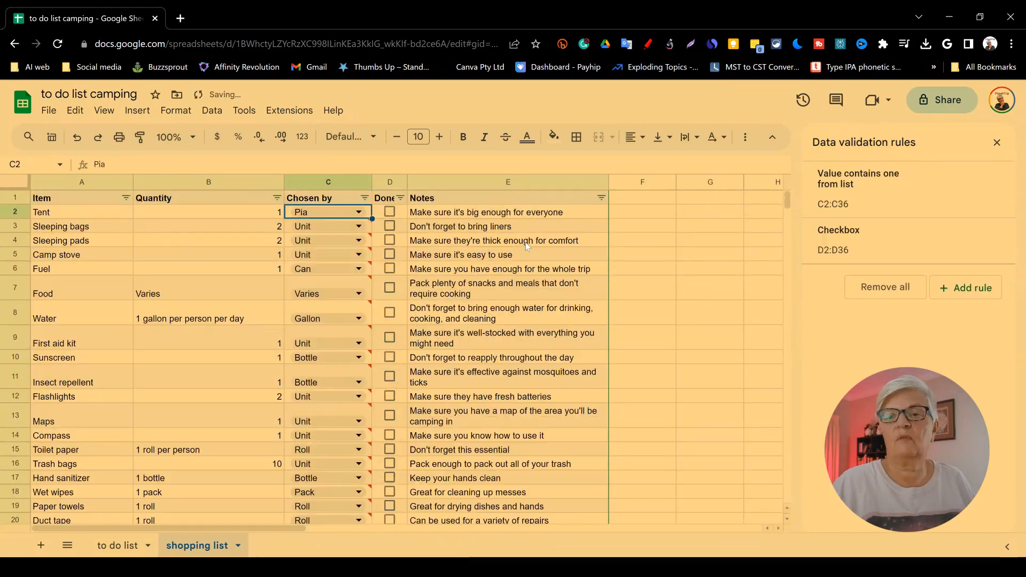
left_click(342, 213)
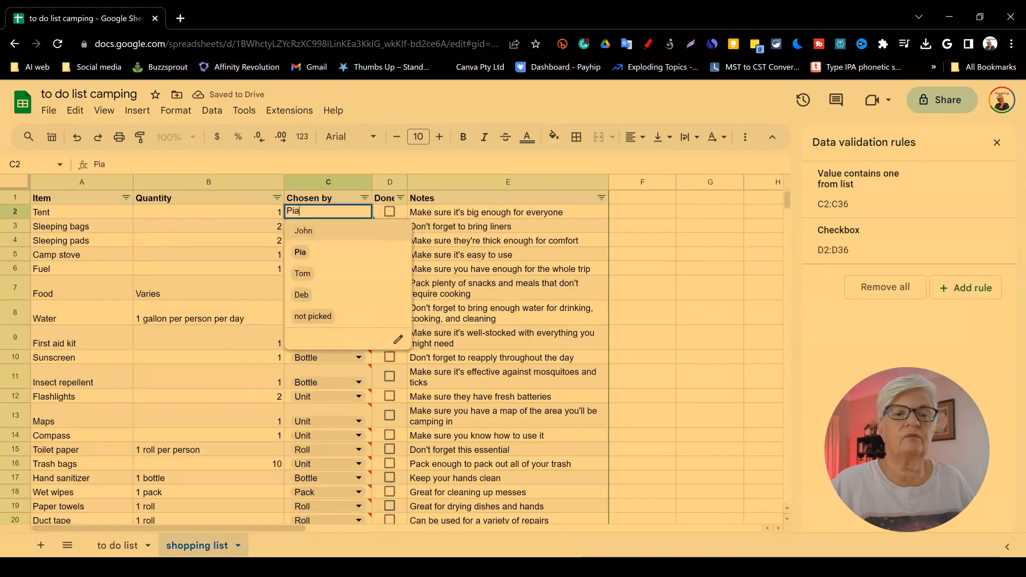
left_click(315, 316)
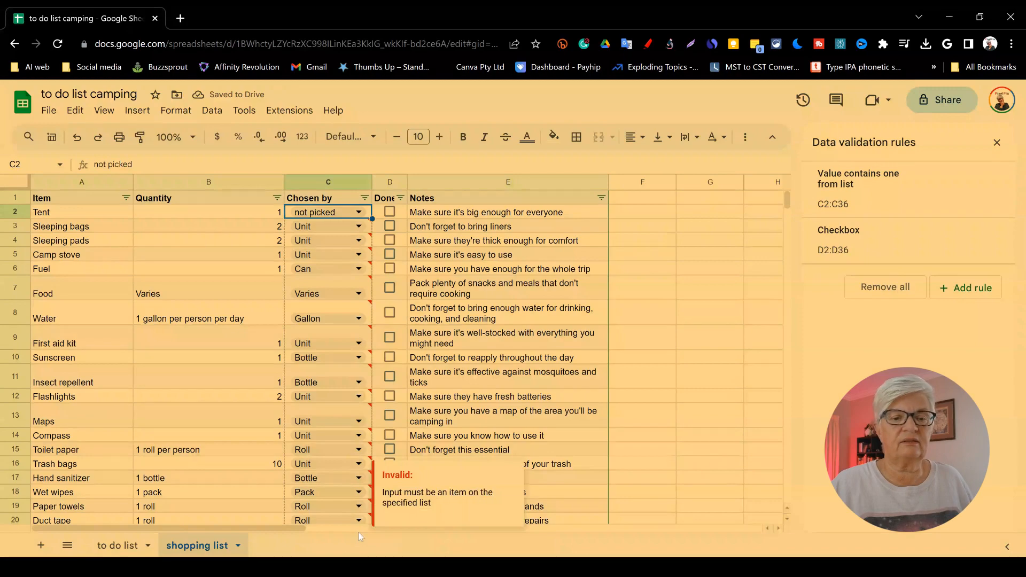
Step: Fill "not picked" down through C36 and return to the to do list sheet
scroll(360, 536, "down", 8)
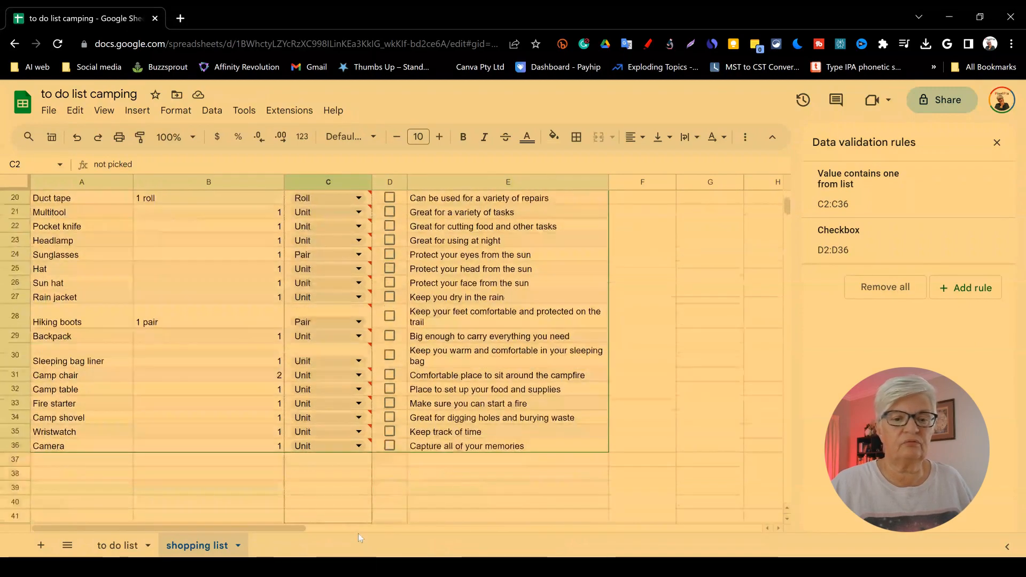
left_click_drag(359, 537, 366, 447)
scroll(301, 323, "up", 6)
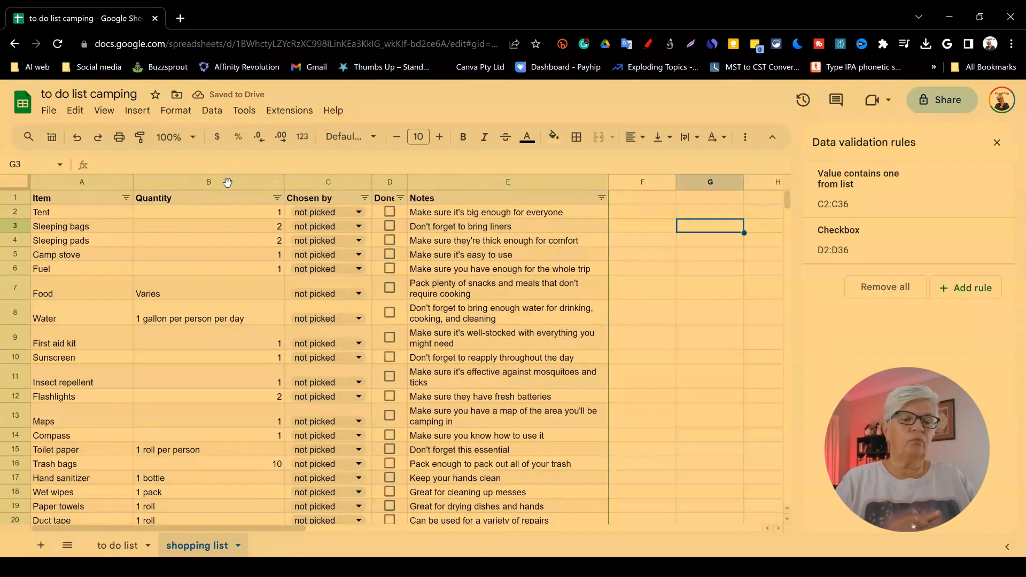
left_click(131, 544)
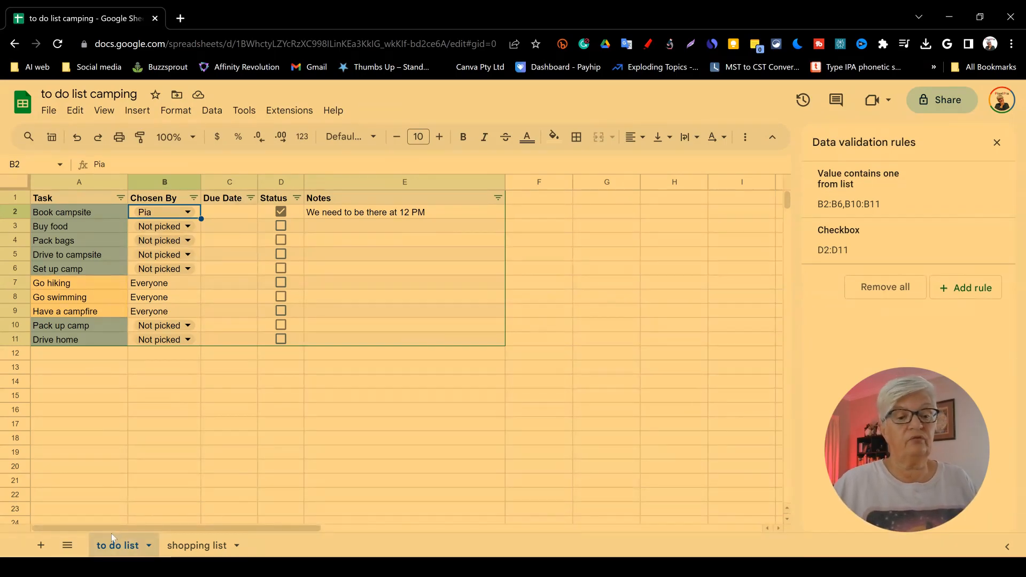
Step: Look over the shopping list sheet and return to the to do list sheet
left_click(195, 545)
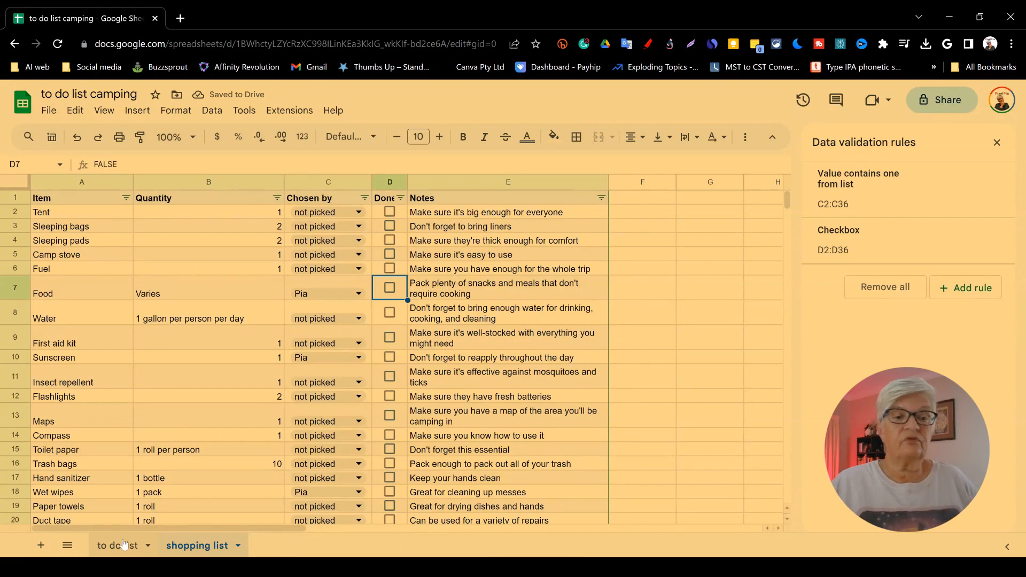
left_click(121, 546)
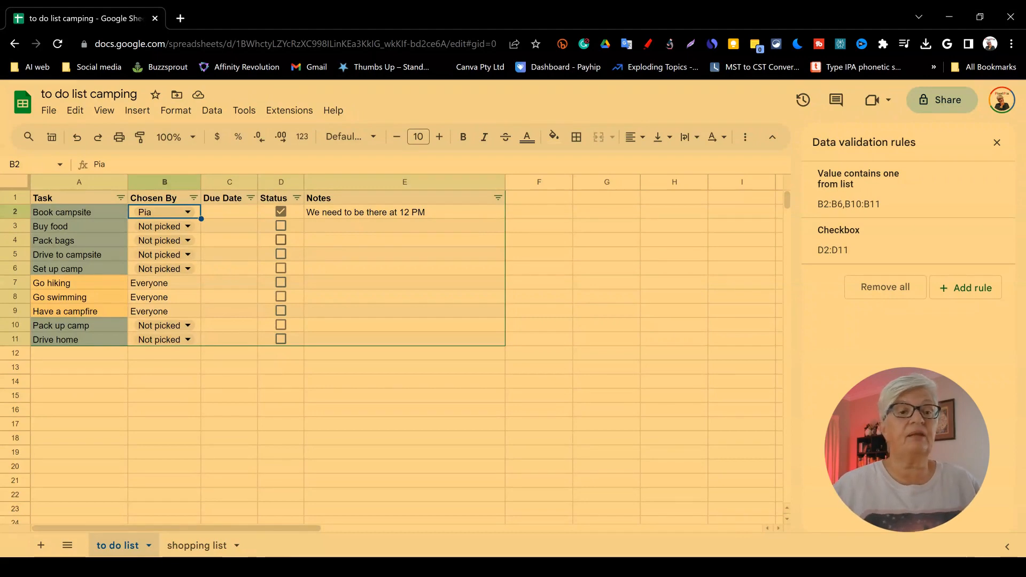
Step: Share the spreadsheet with the Pixelpia contact and keep Editor access for them
left_click(49, 111)
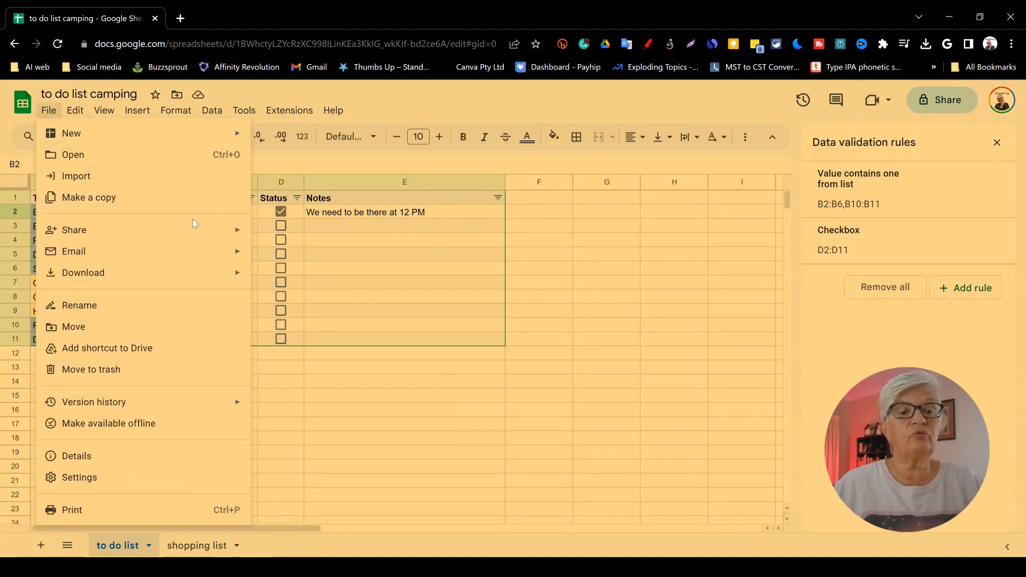
mouse_move(174, 231)
left_click(309, 235)
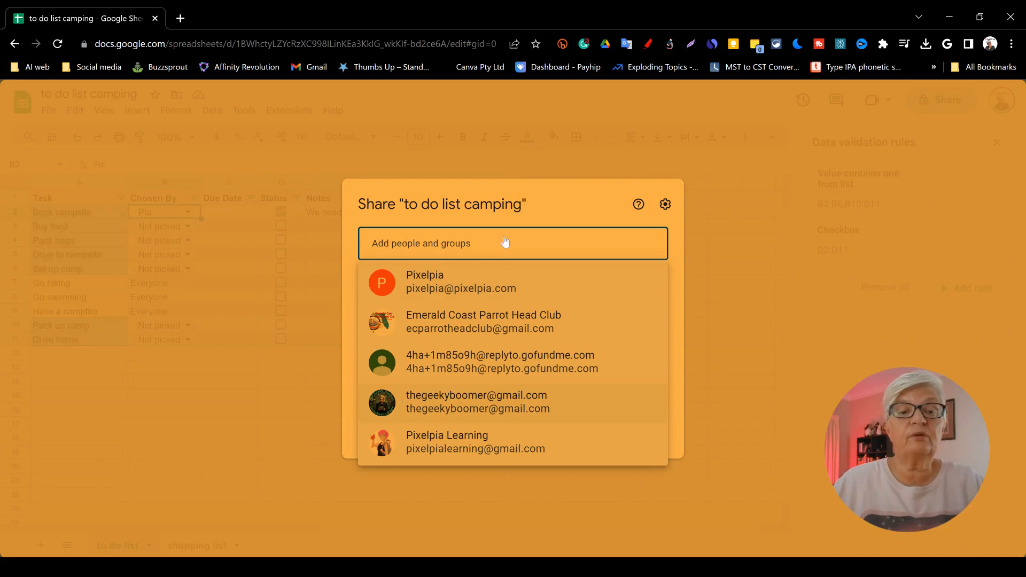
left_click(422, 295)
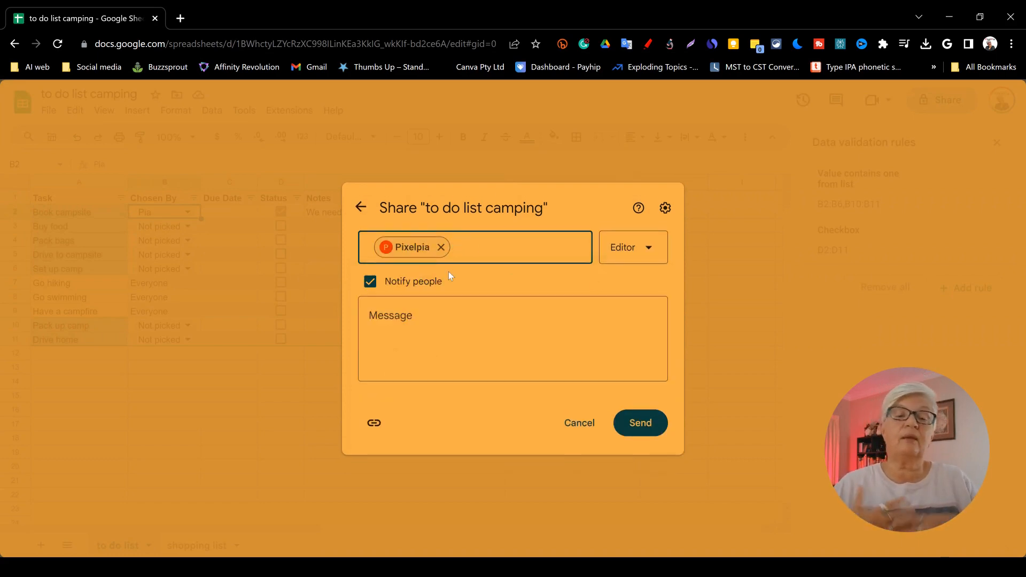
left_click(636, 249)
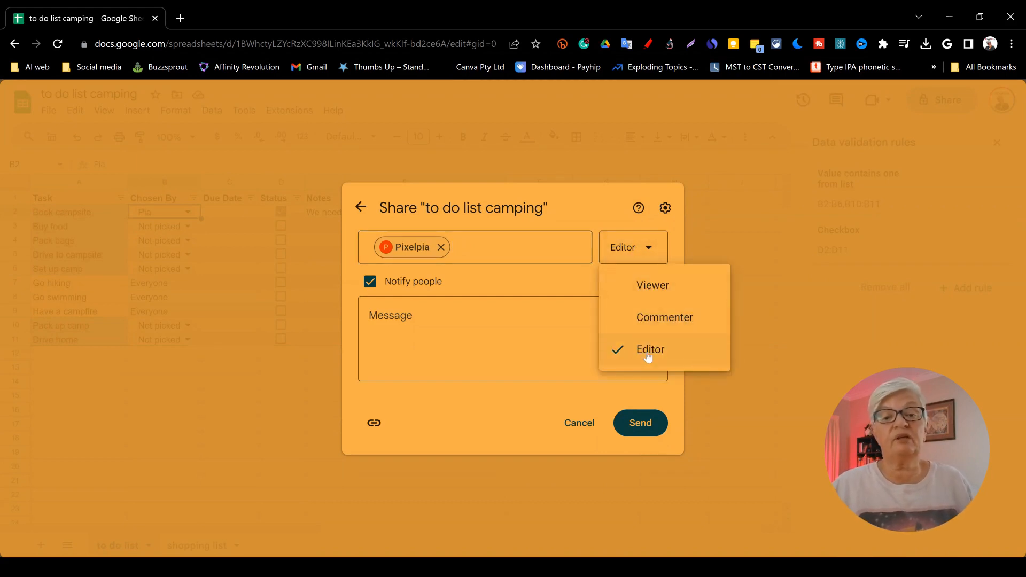
left_click(676, 355)
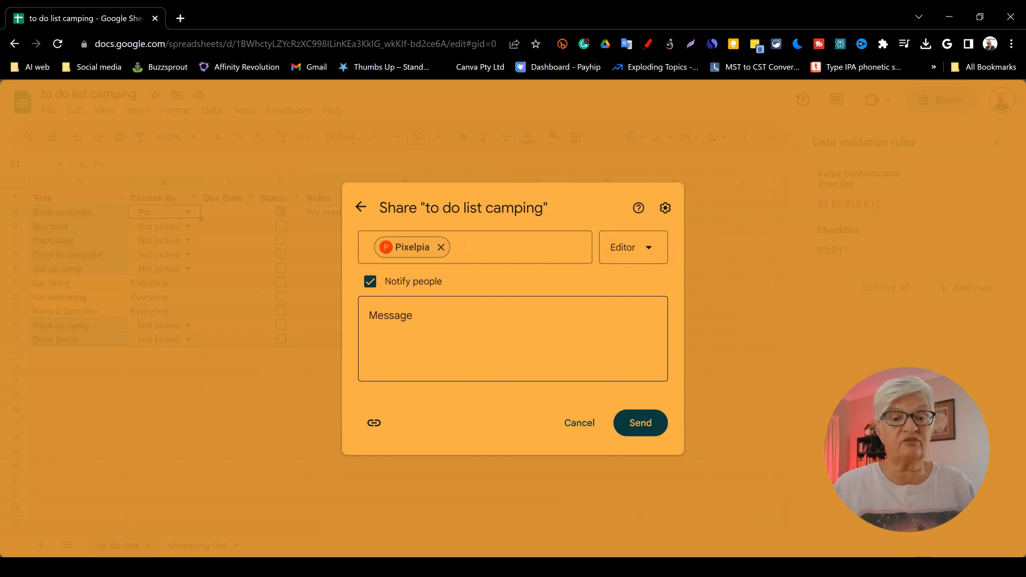
Step: Write a share message saying the to do and shopping lists are for our trip, asking to pick tasks, mark them done and comment, then send it
left_click(405, 339)
type("Here")
type("is")
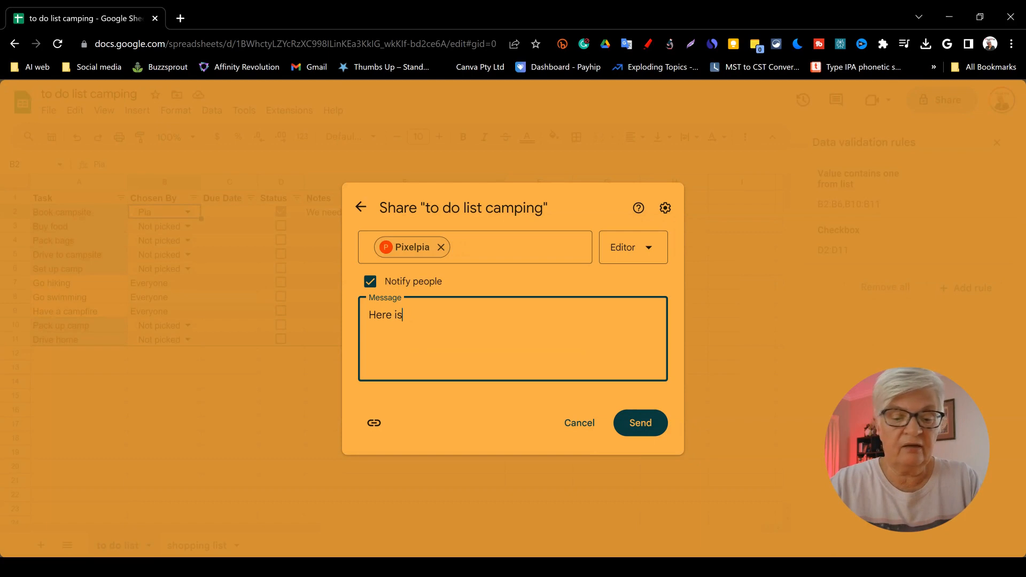
type(" the to do ")
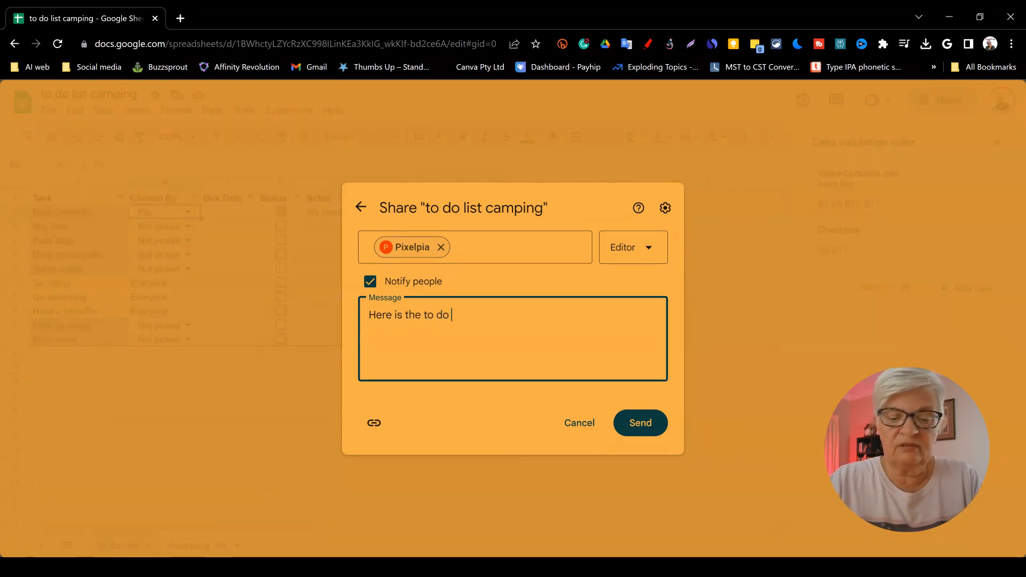
type("list and ")
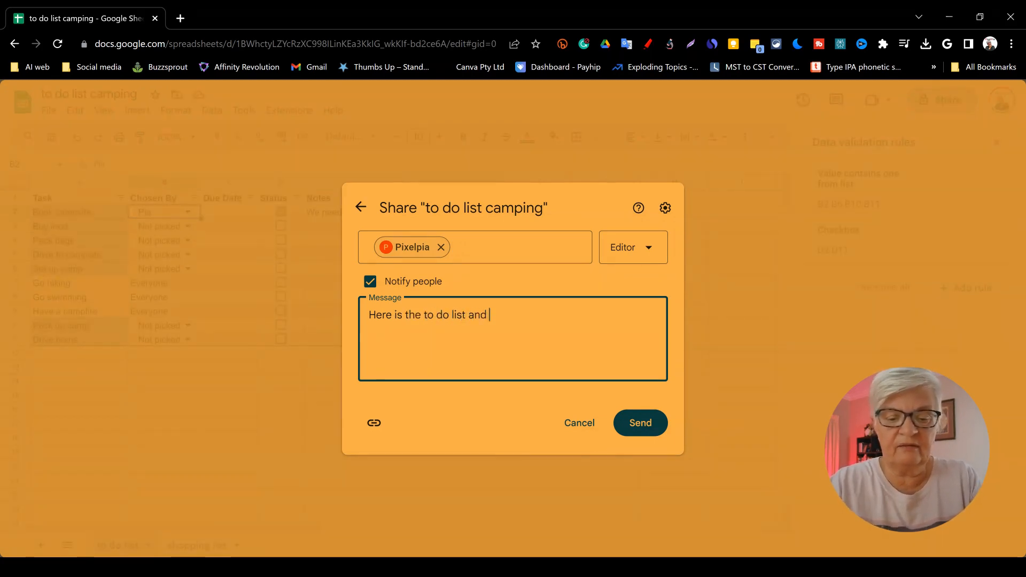
type("the shop")
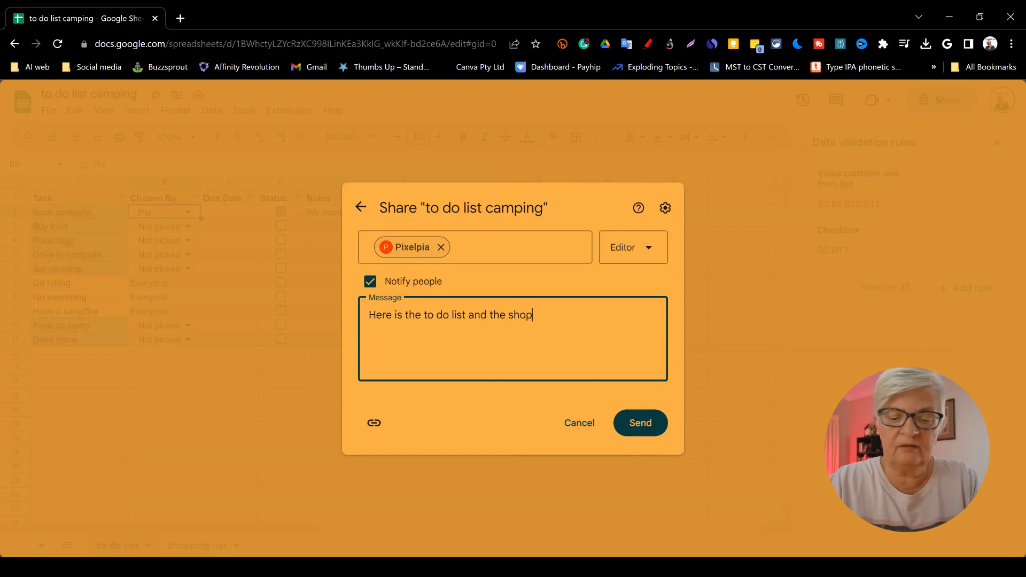
type("ping list for our trip. Pi")
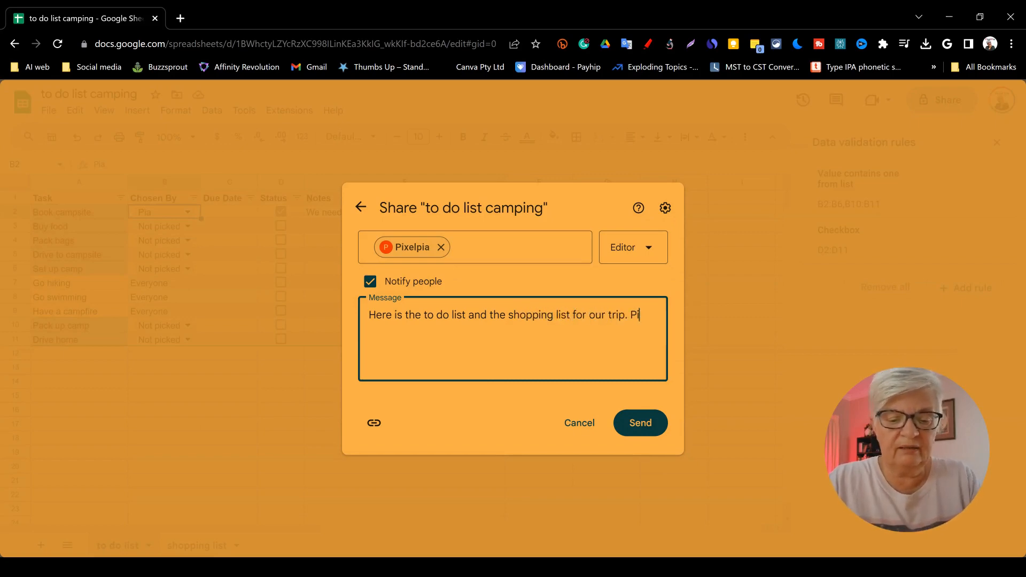
type("ck the tasks you like to")
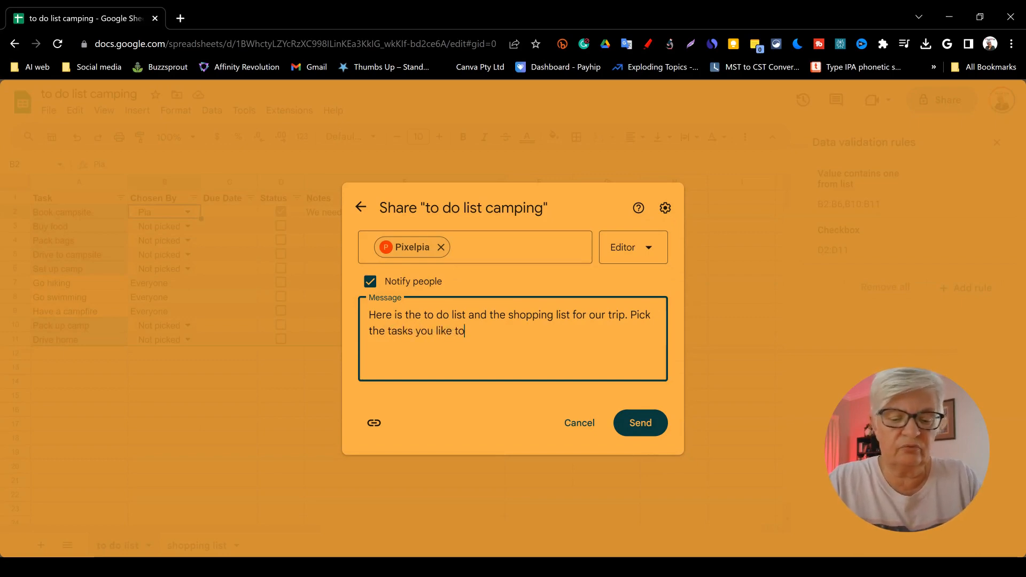
type(" do and m")
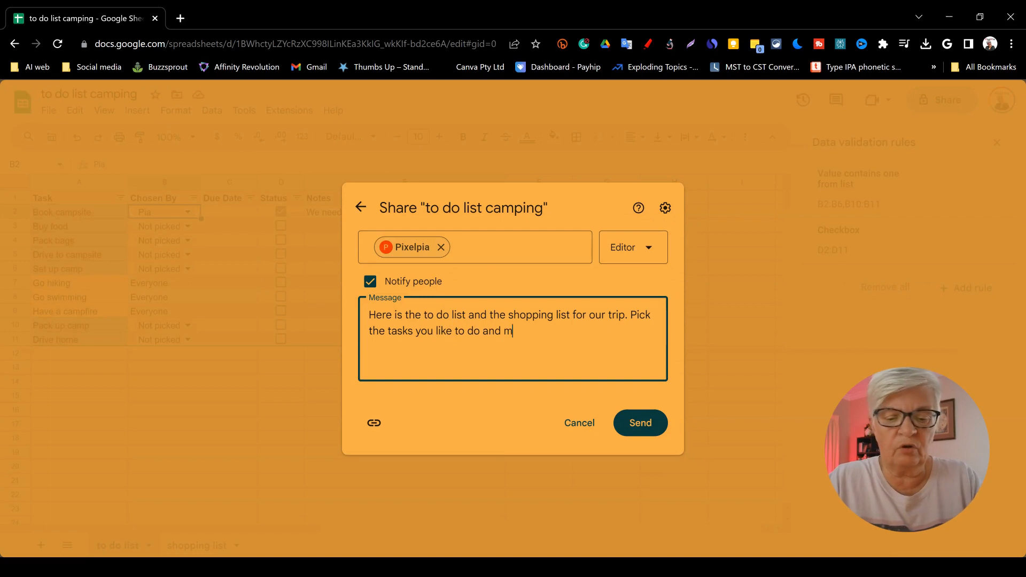
type("ark when they are d")
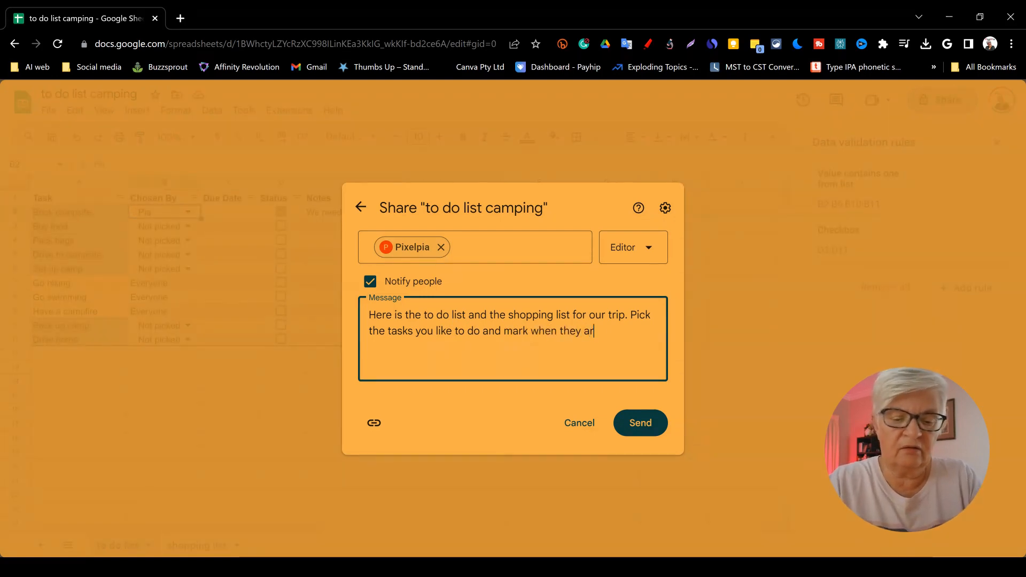
type("one. Leave a comment if needed")
left_click(639, 427)
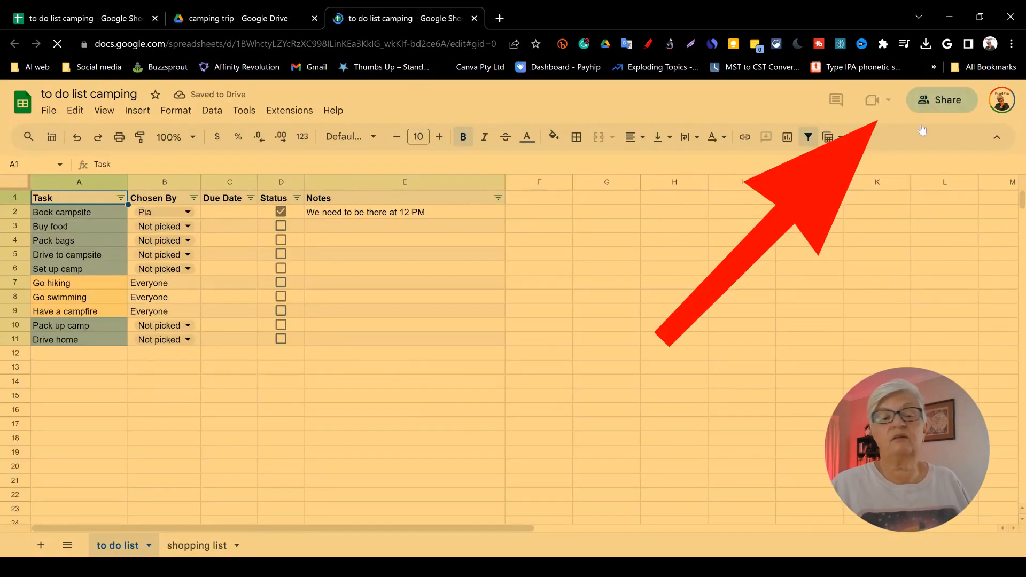
Step: Open the spreadsheet's sharing settings again
left_click(941, 101)
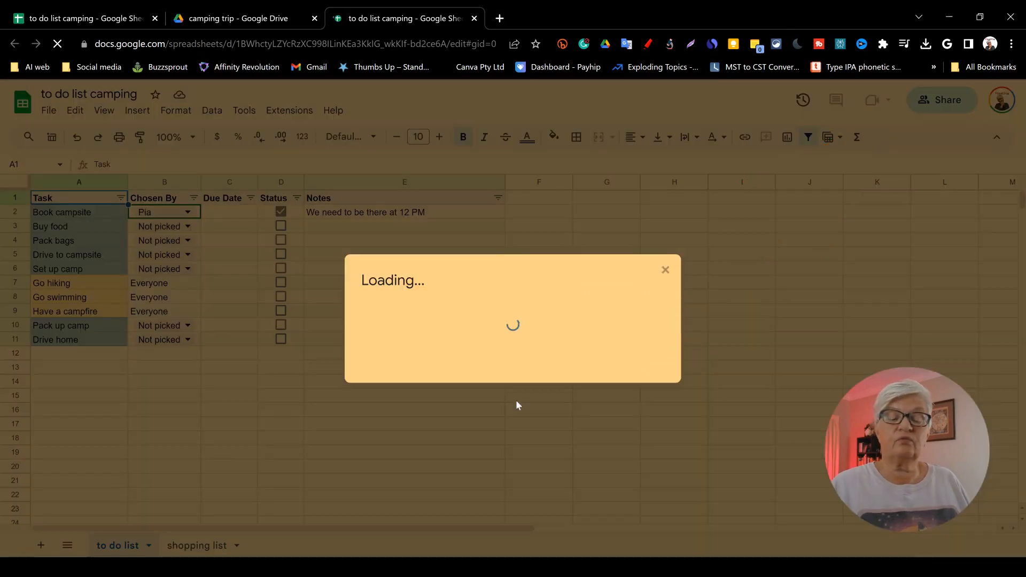